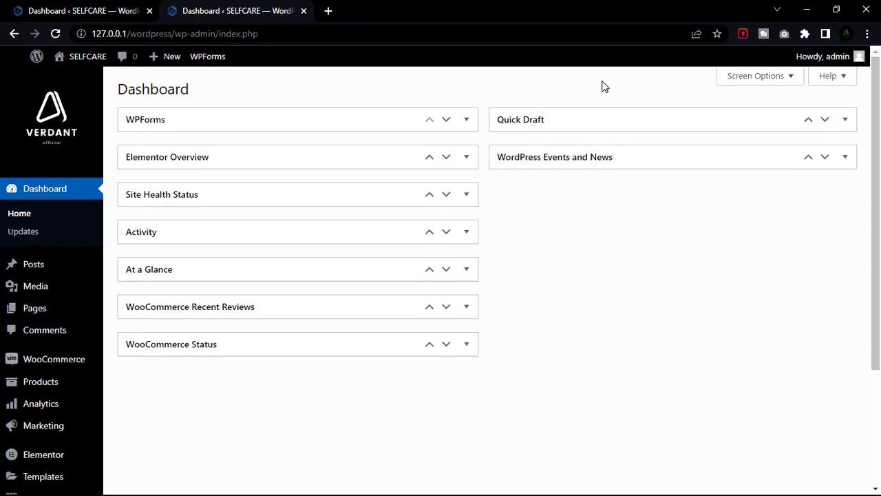
# Create a new page from Pages > Add New in the admin sidebar.
pyautogui.moveTo(42, 310)
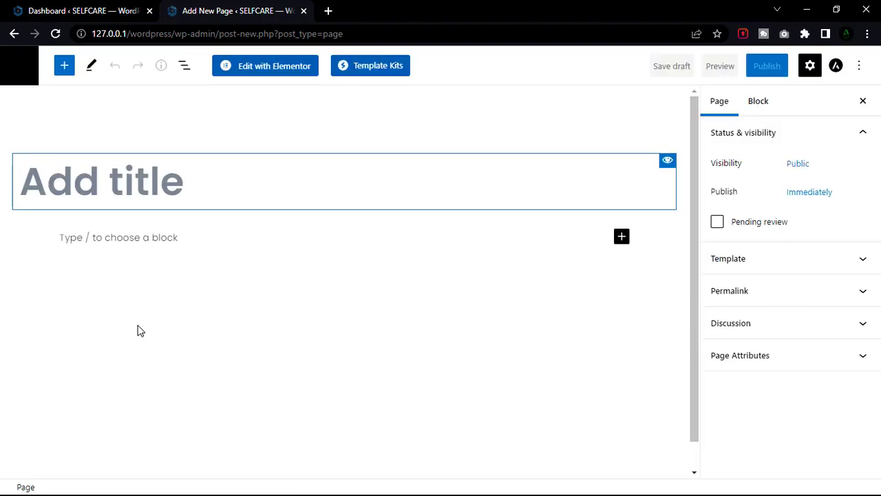
# Enter 'Service' as the page title and launch it in Elementor.
pyautogui.write('S')
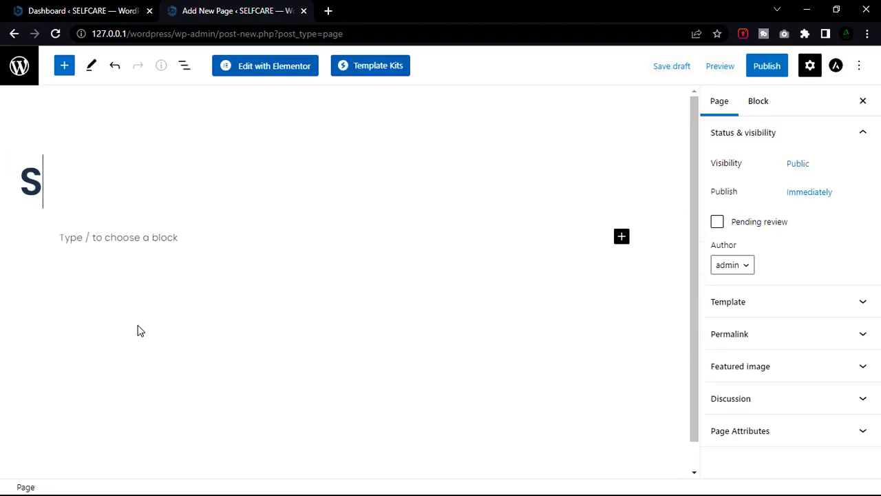
pyautogui.write('ervice')
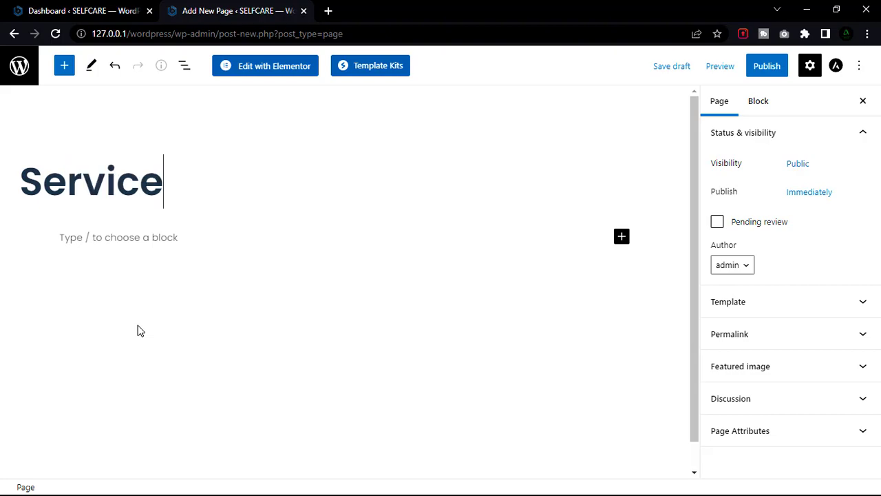
pyautogui.click(296, 72)
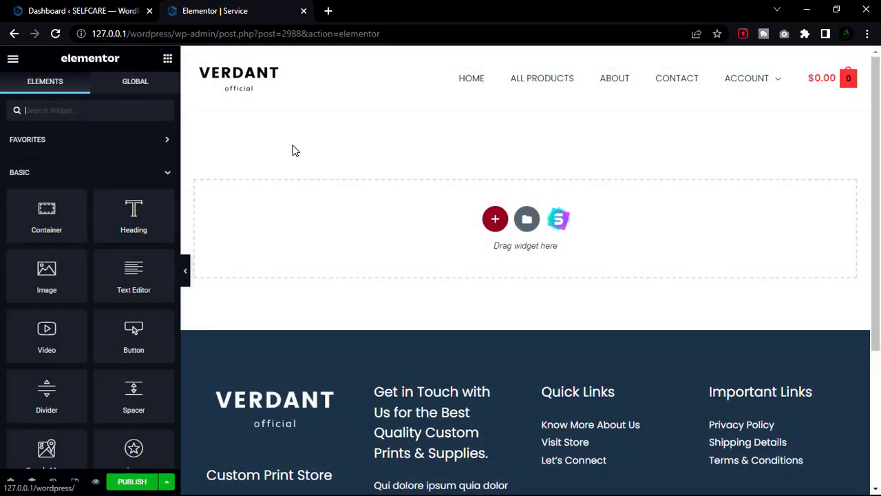
pyautogui.click(100, 13)
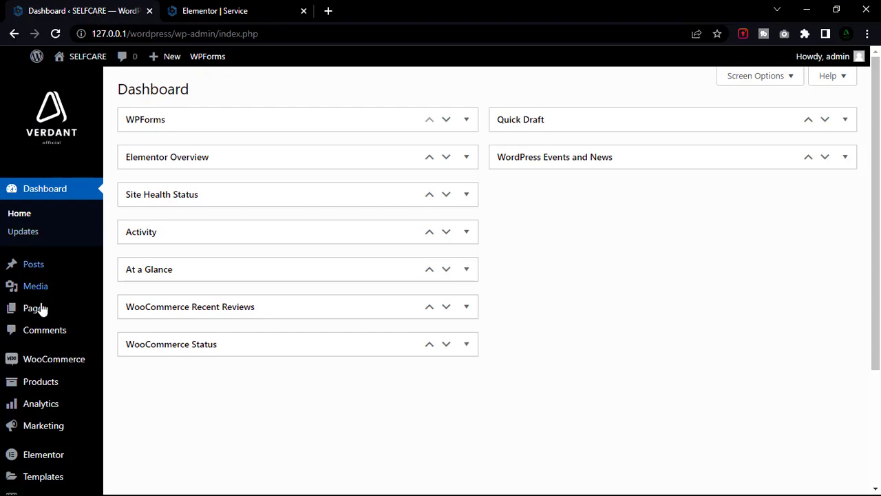
pyautogui.moveTo(55, 458)
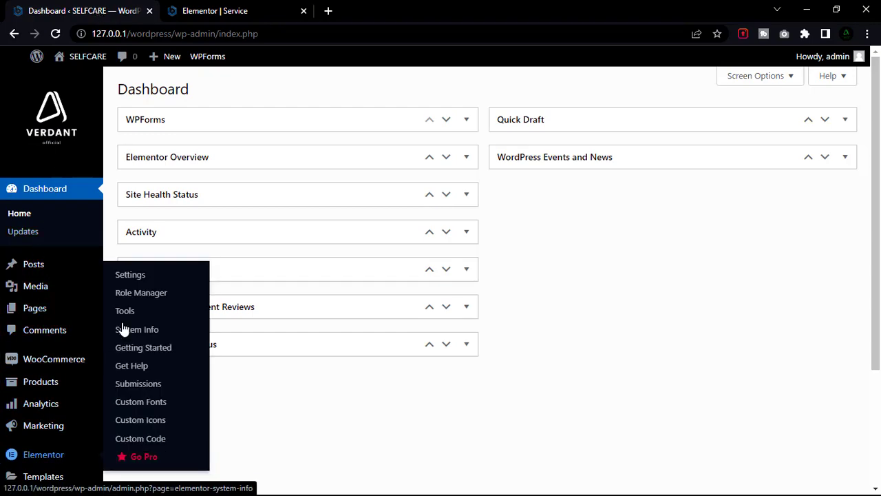
pyautogui.click(130, 276)
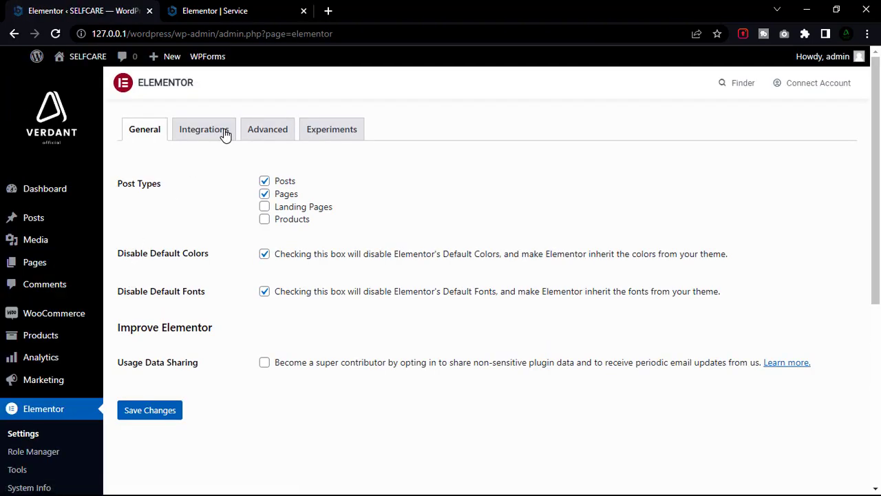
pyautogui.click(318, 130)
pyautogui.scroll(-6, 192, 364)
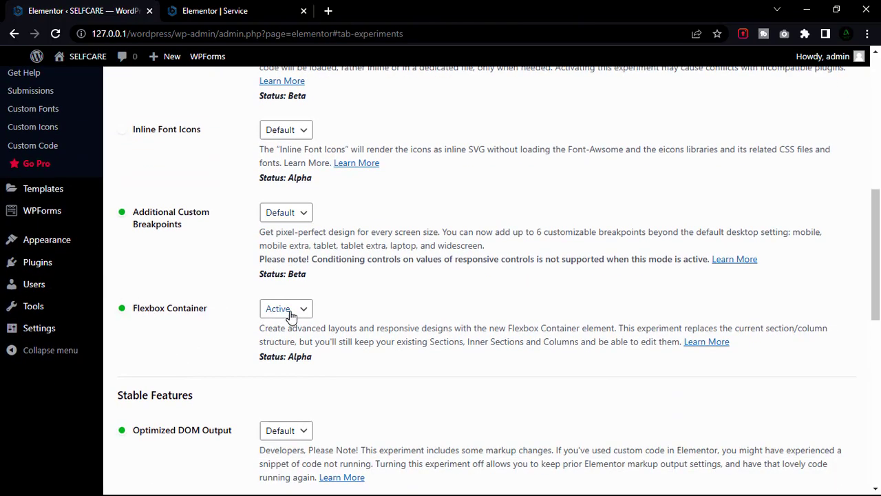
pyautogui.click(198, 12)
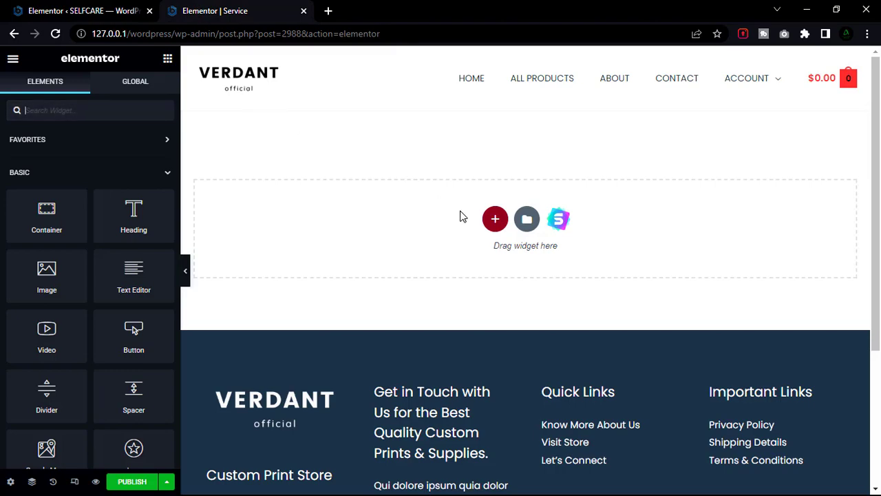
# Add a two-column container with unlinked padding of 100 px top and 100 px bottom.
pyautogui.click(495, 221)
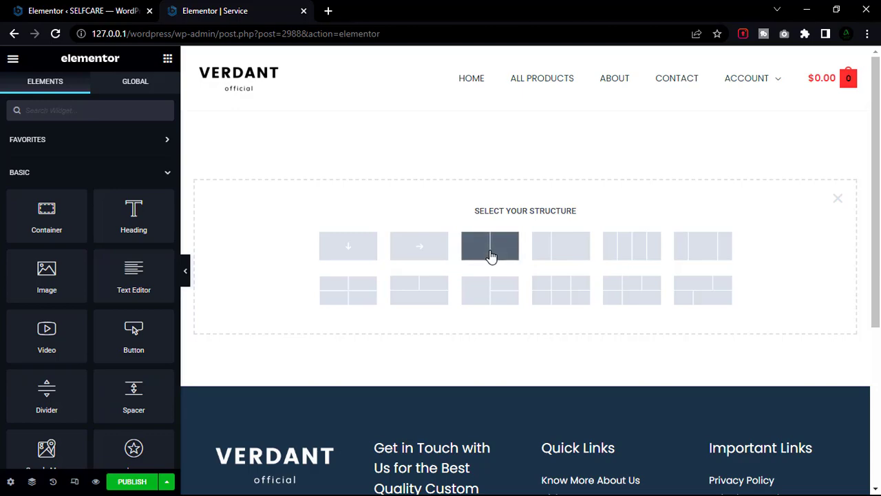
pyautogui.click(490, 246)
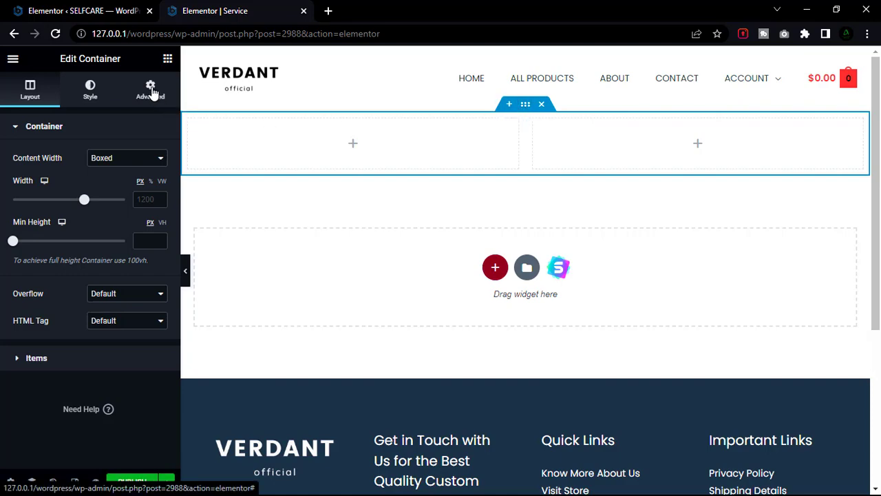
pyautogui.click(151, 93)
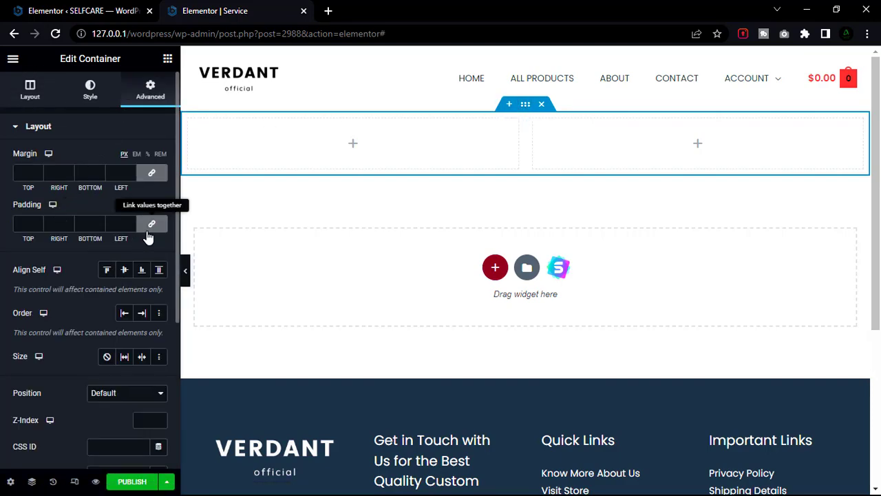
pyautogui.click(146, 231)
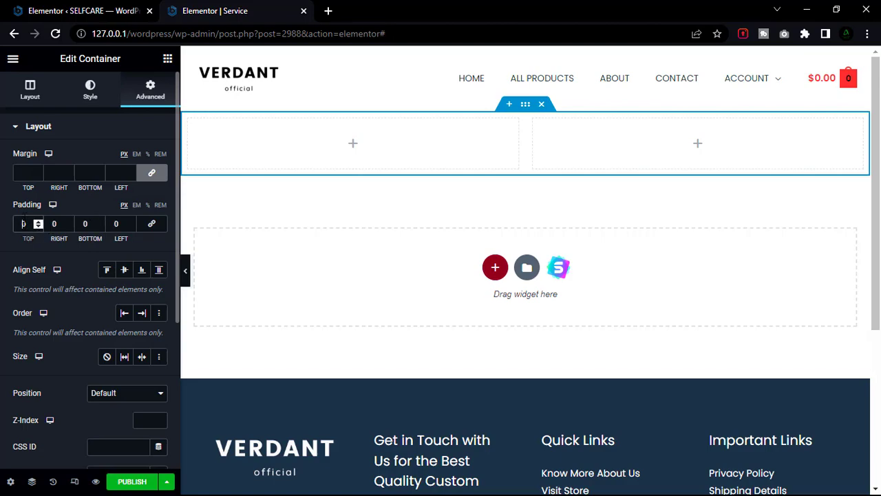
pyautogui.click(23, 223)
pyautogui.write('100')
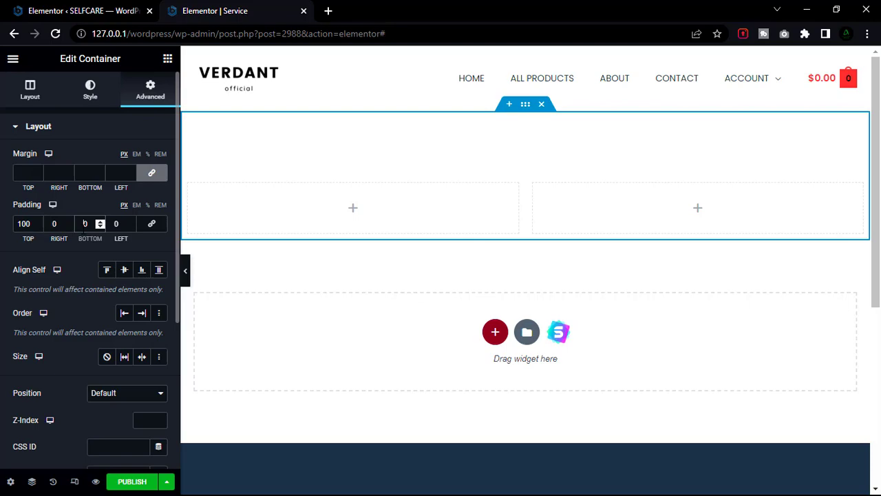
pyautogui.click(84, 224)
pyautogui.write('100')
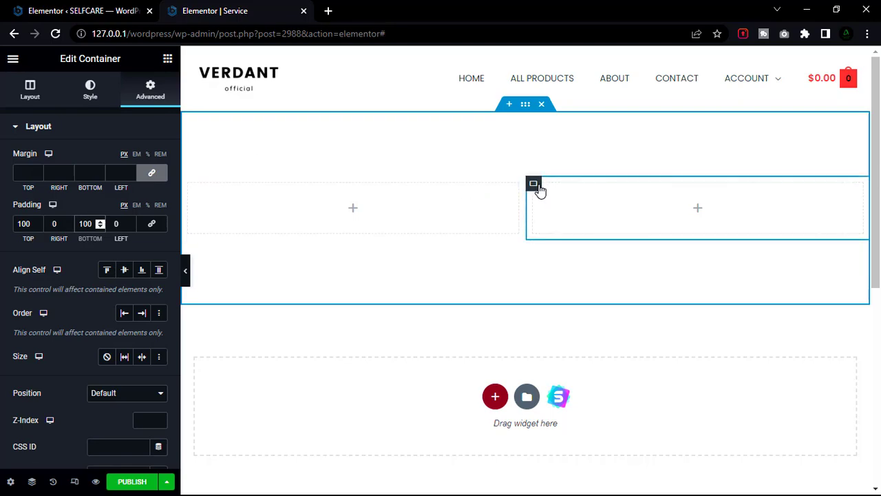
# Duplicate the inner column into a third column and give the middle column 10 px padding.
pyautogui.rightClick(534, 186)
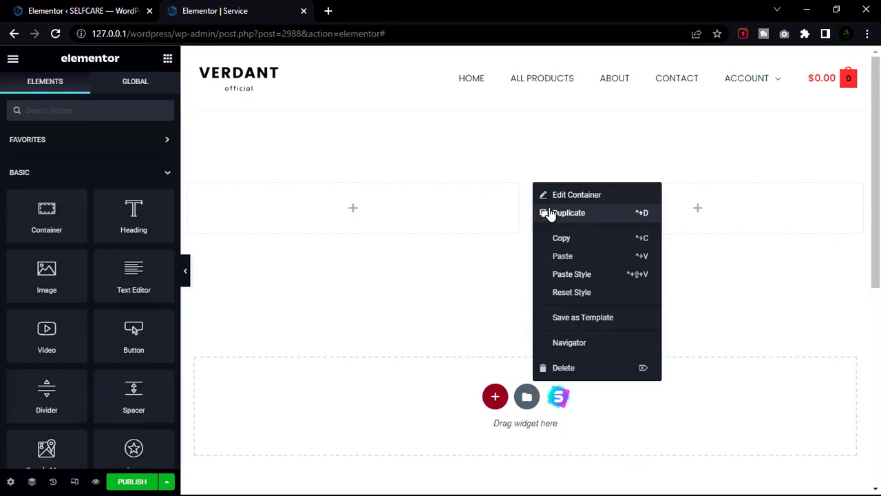
pyautogui.click(565, 213)
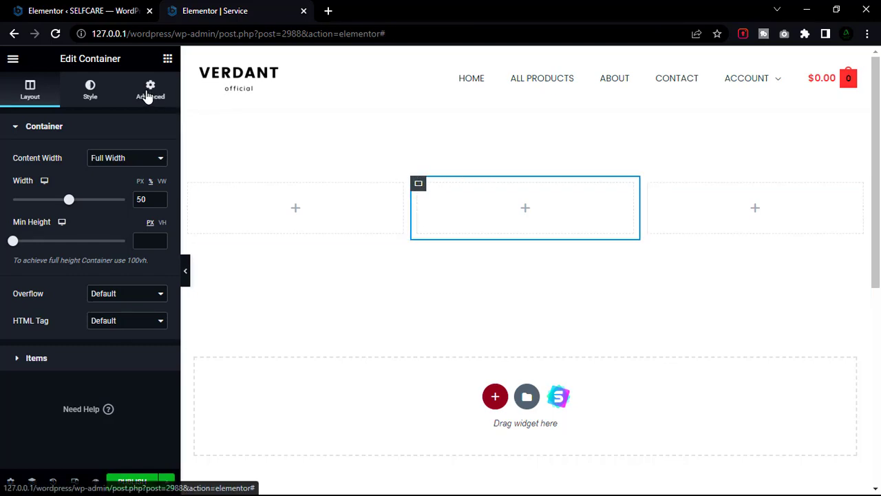
pyautogui.click(146, 95)
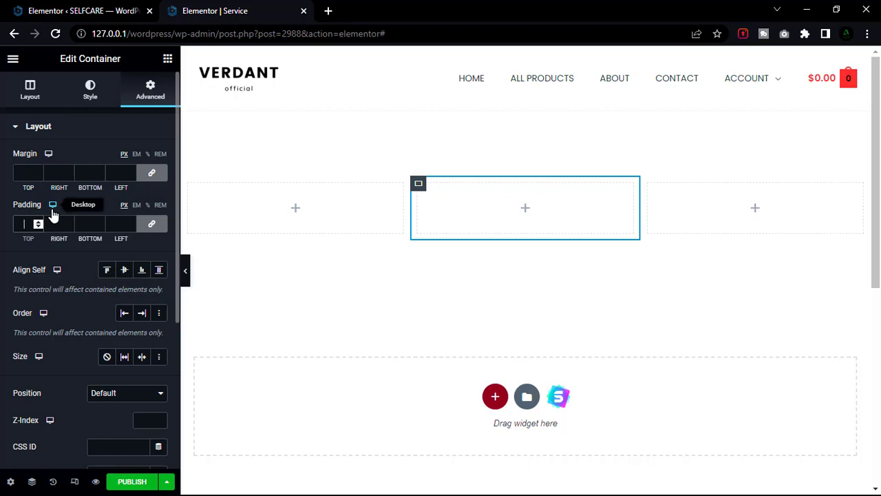
pyautogui.write('10')
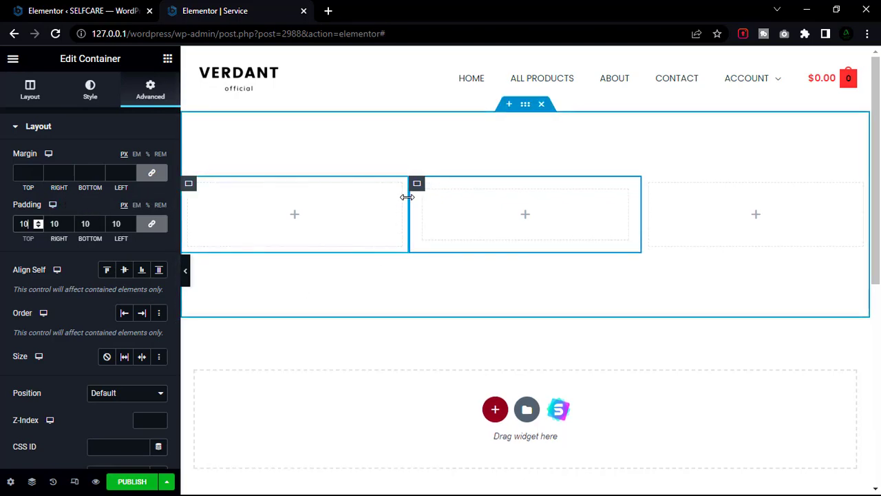
# Nest a new container inside the middle column.
pyautogui.click(524, 217)
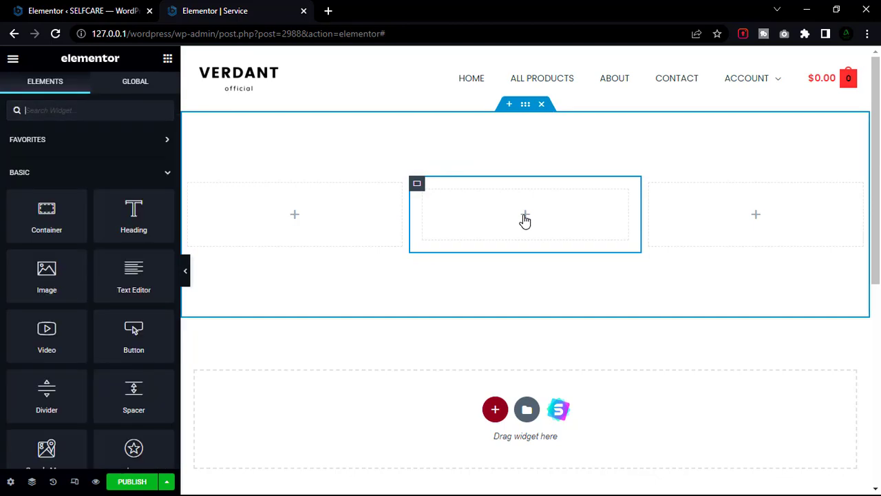
pyautogui.moveTo(44, 219); pyautogui.dragTo(506, 218)
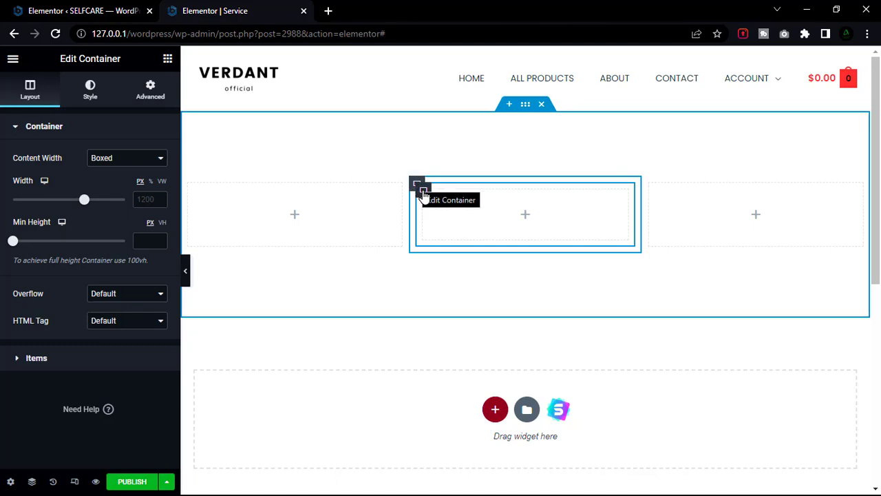
pyautogui.click(526, 214)
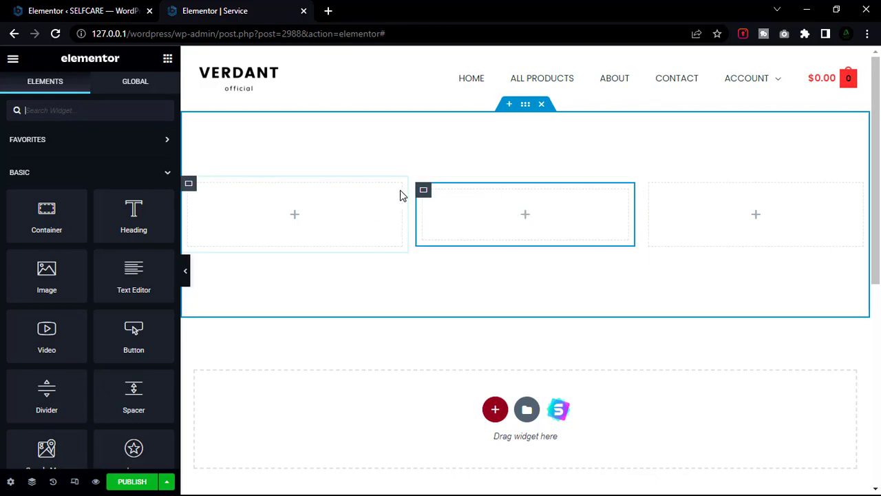
# Place the TV.png image in the middle column and add an empty container beneath it.
pyautogui.moveTo(50, 277); pyautogui.dragTo(538, 223)
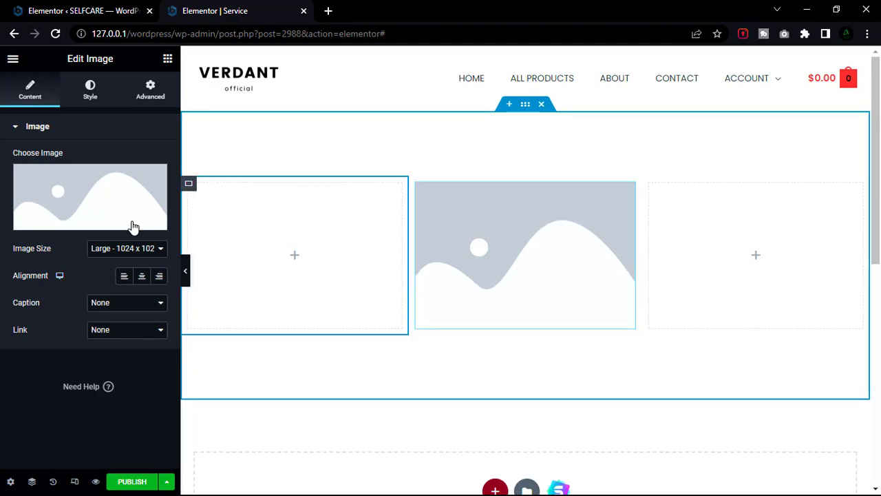
pyautogui.moveTo(87, 196)
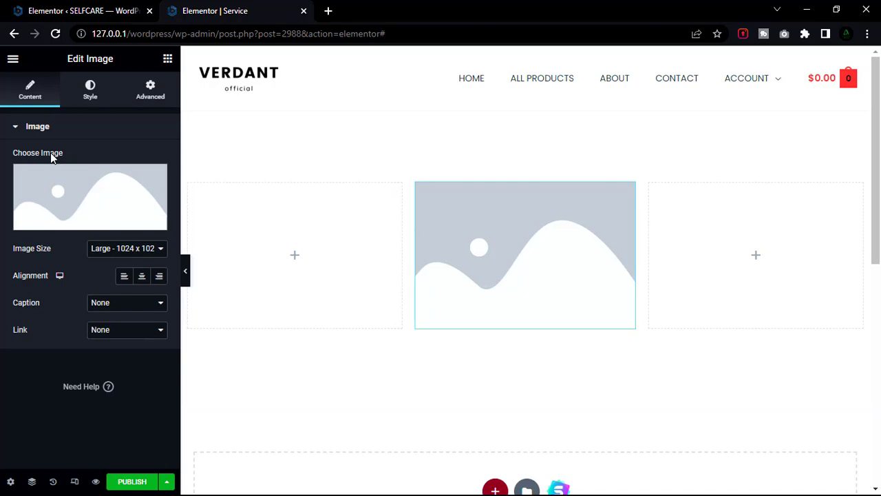
pyautogui.click(79, 197)
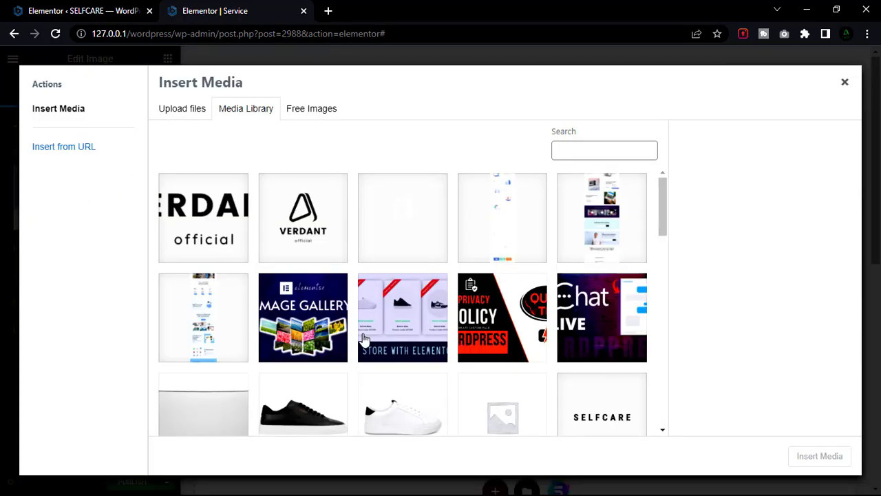
pyautogui.click(223, 405)
pyautogui.click(819, 455)
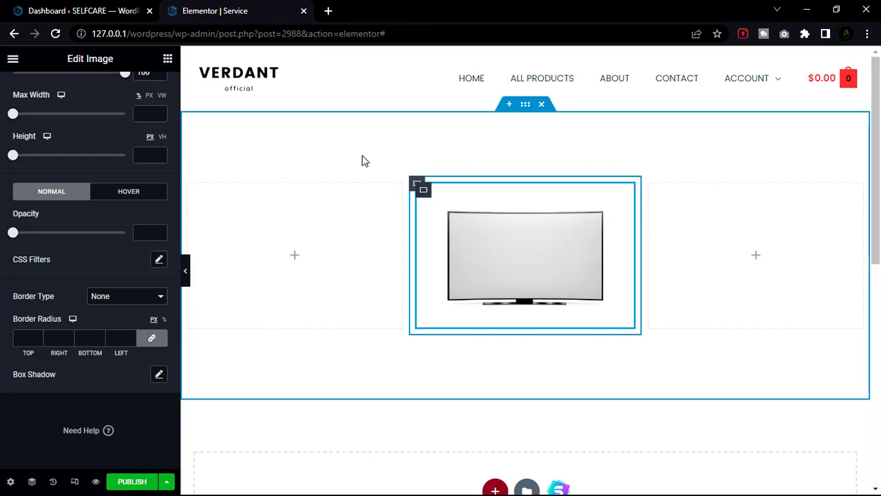
pyautogui.click(168, 58)
pyautogui.moveTo(48, 210); pyautogui.dragTo(544, 310)
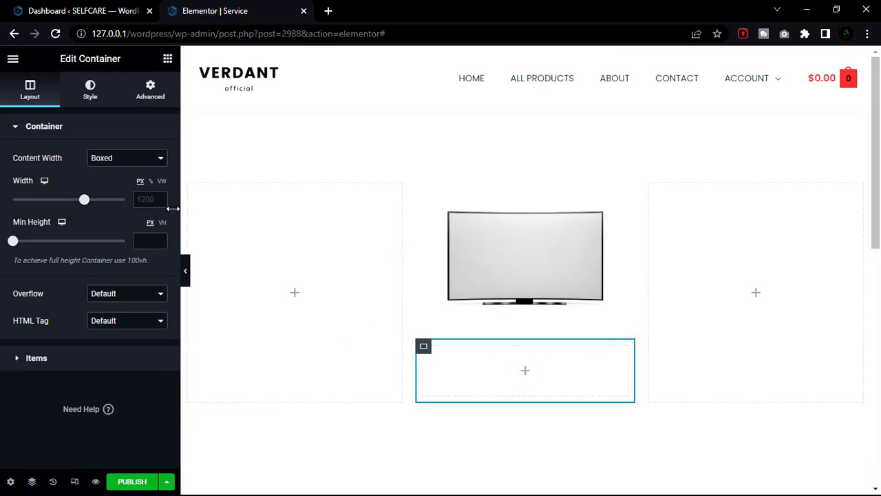
# Make the new container full width with a width of 71%.
pyautogui.click(133, 160)
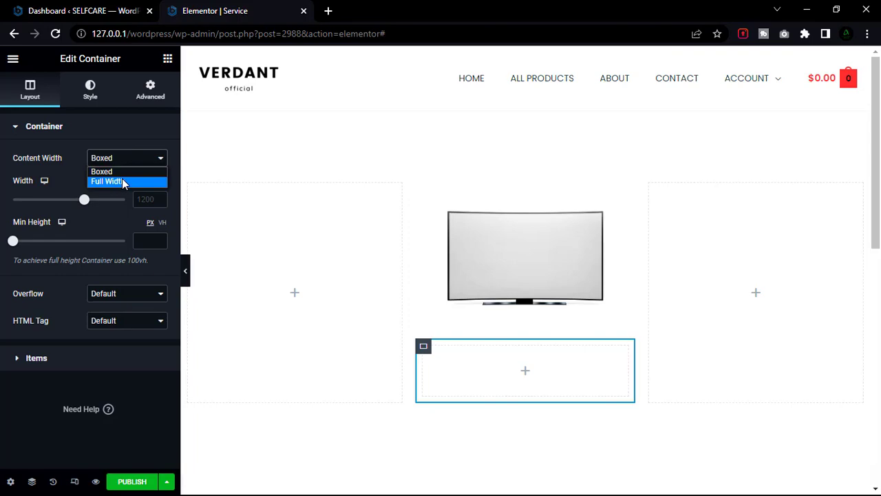
pyautogui.click(122, 180)
pyautogui.click(146, 197)
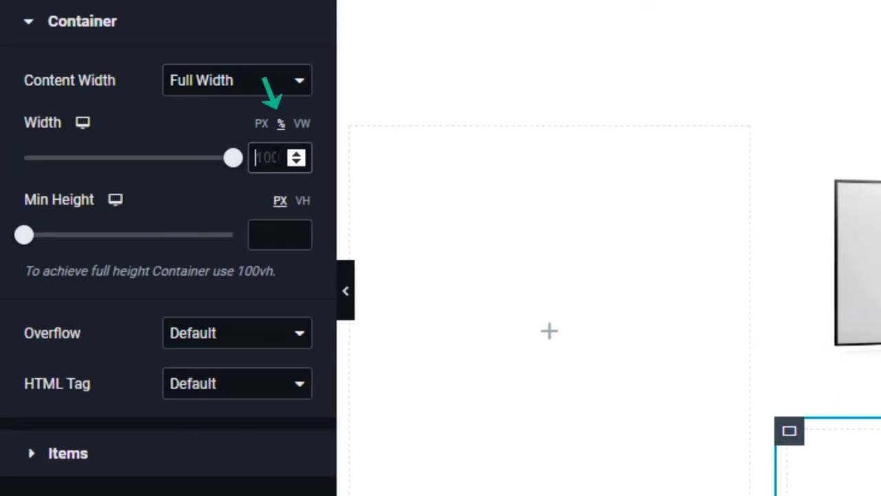
pyautogui.write('7')
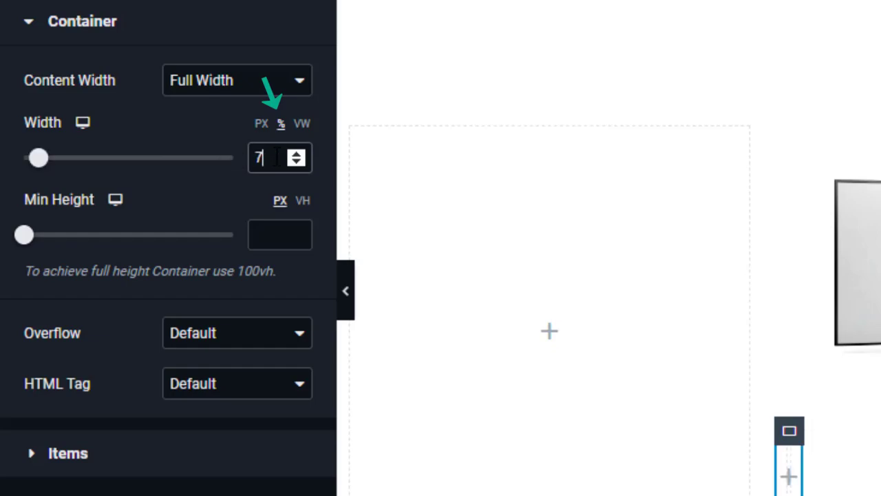
pyautogui.write('1')
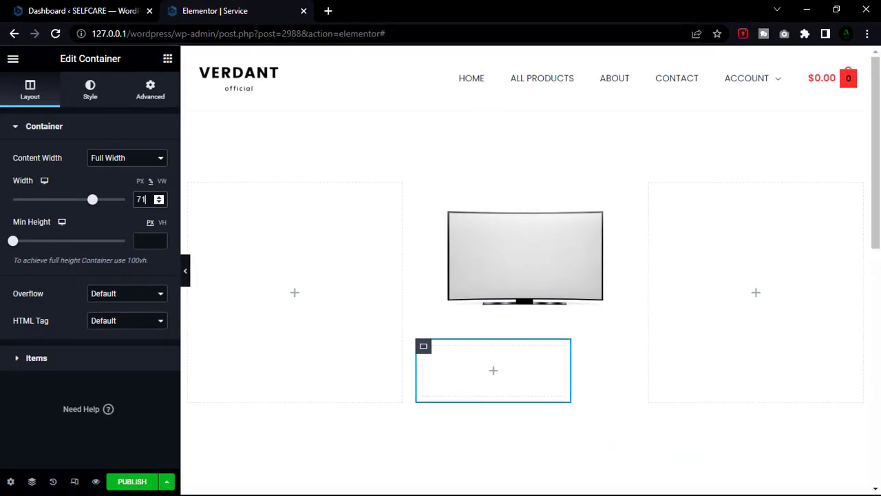
# Give the container a classic background in bright blue #0013FF.
pyautogui.click(86, 91)
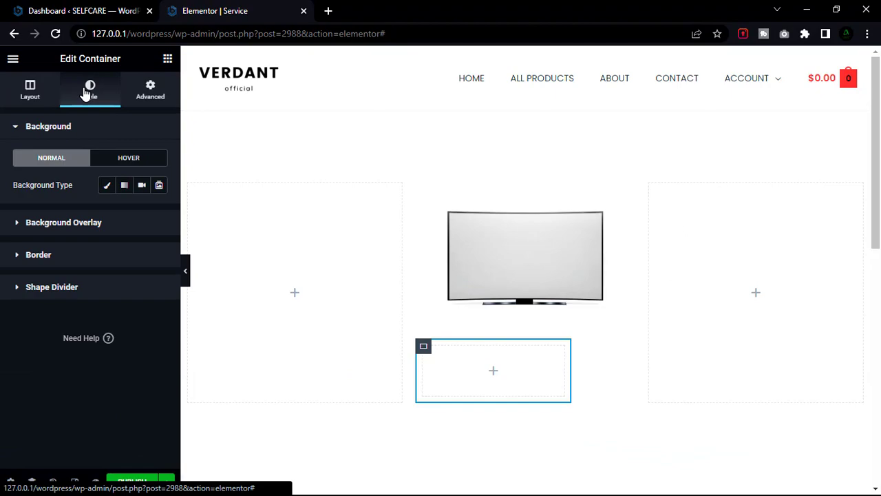
pyautogui.click(107, 185)
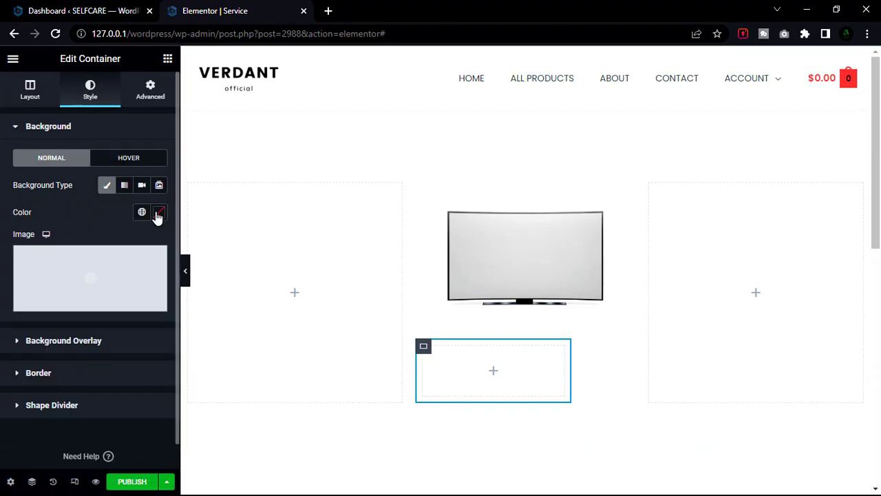
pyautogui.click(158, 213)
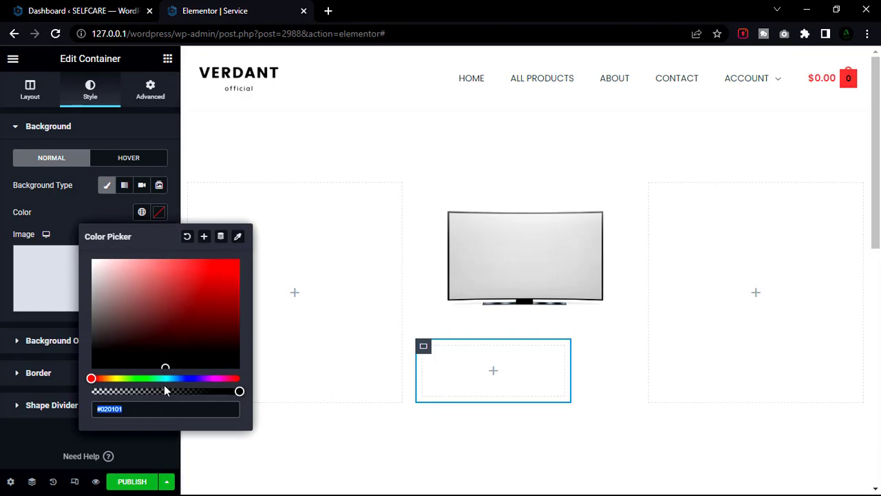
pyautogui.click(188, 378)
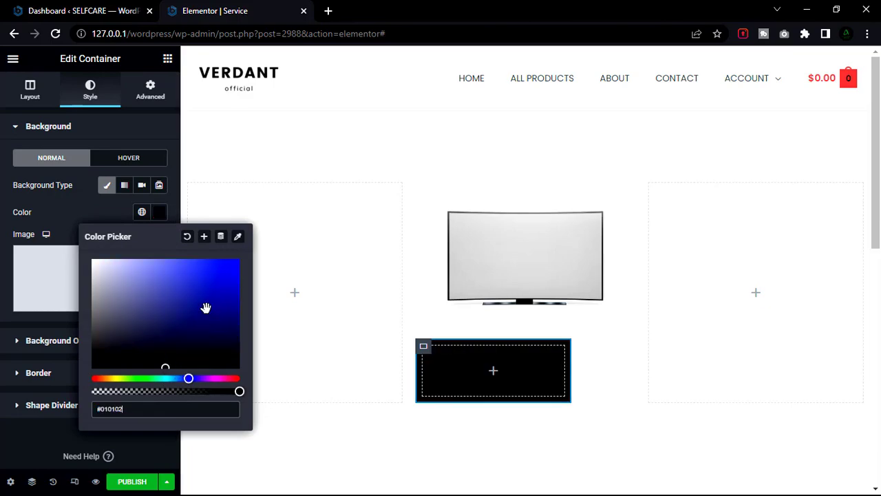
pyautogui.click(237, 261)
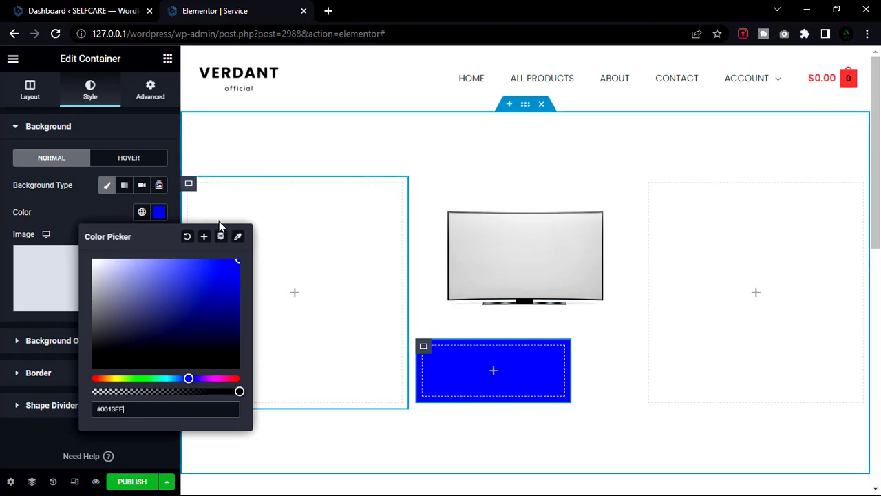
pyautogui.click(75, 200)
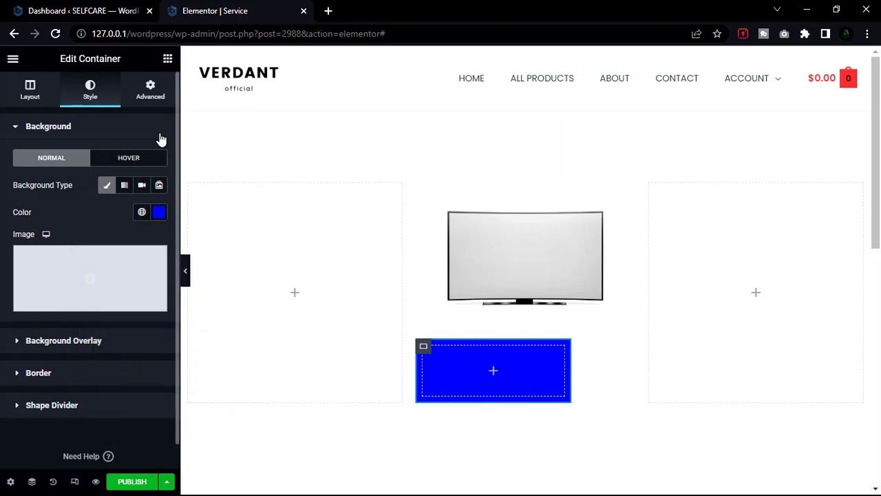
# Set the blue container's position to Absolute.
pyautogui.click(150, 101)
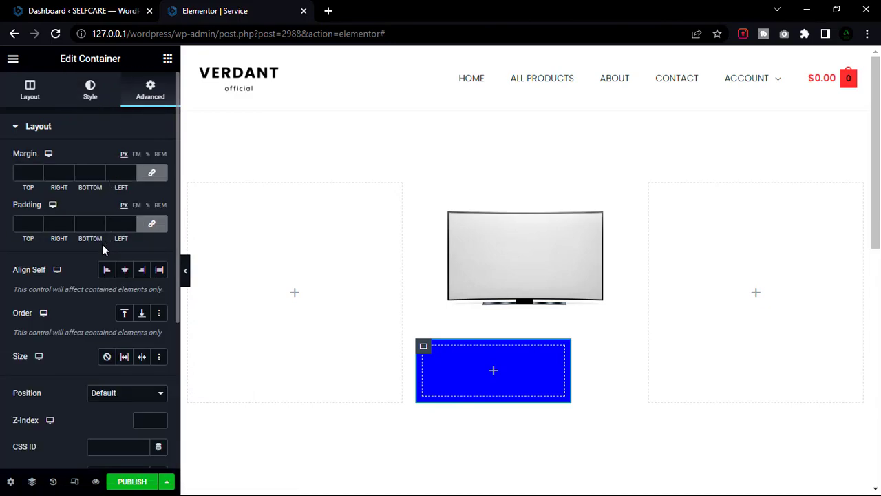
pyautogui.click(103, 398)
pyautogui.click(110, 415)
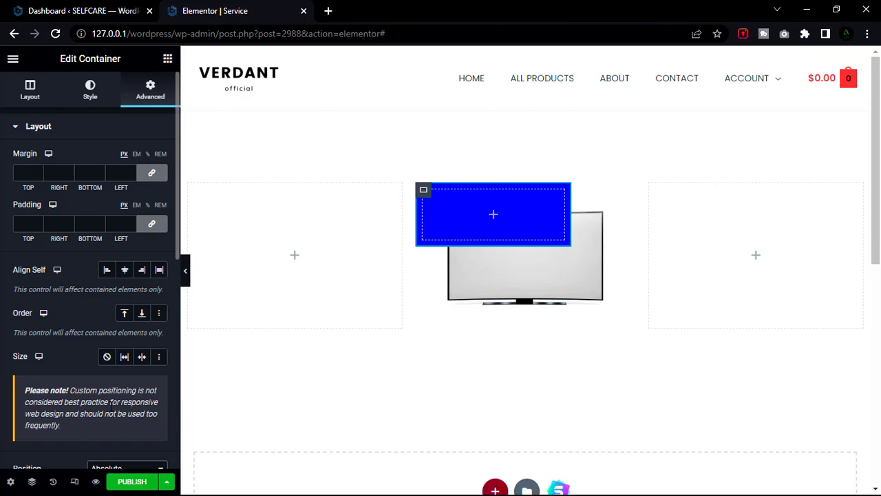
# Unlink the padding and set the top padding to 149 px.
pyautogui.click(150, 227)
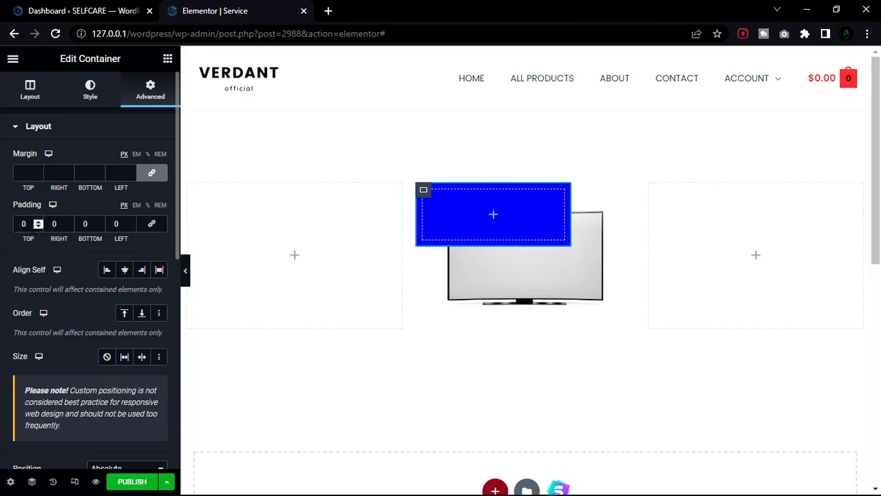
pyautogui.doubleClick(24, 224)
pyautogui.write('149')
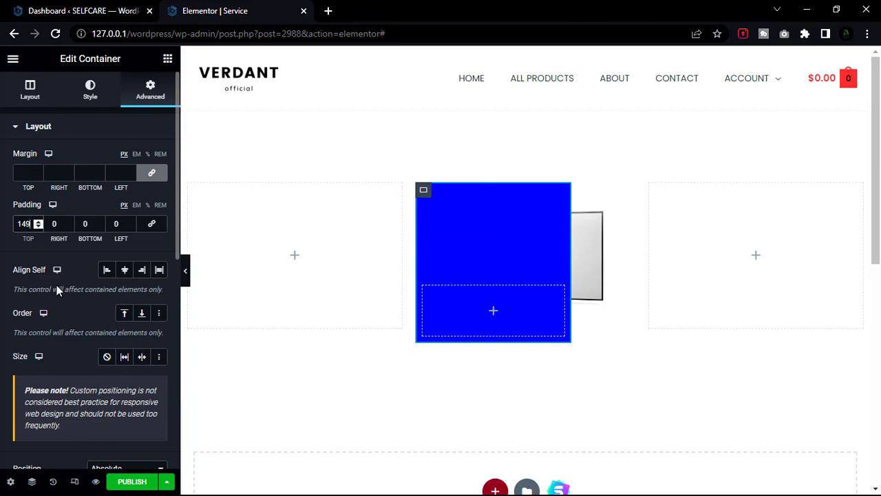
pyautogui.scroll(-2, 56, 289)
pyautogui.scroll(-1, 56, 289)
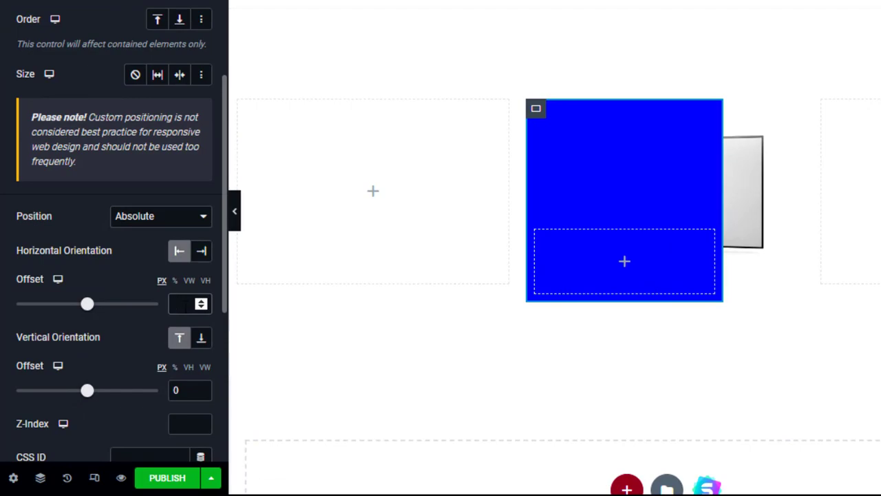
# Set the horizontal offset to 59 and the vertical offset to 55.
pyautogui.write('59')
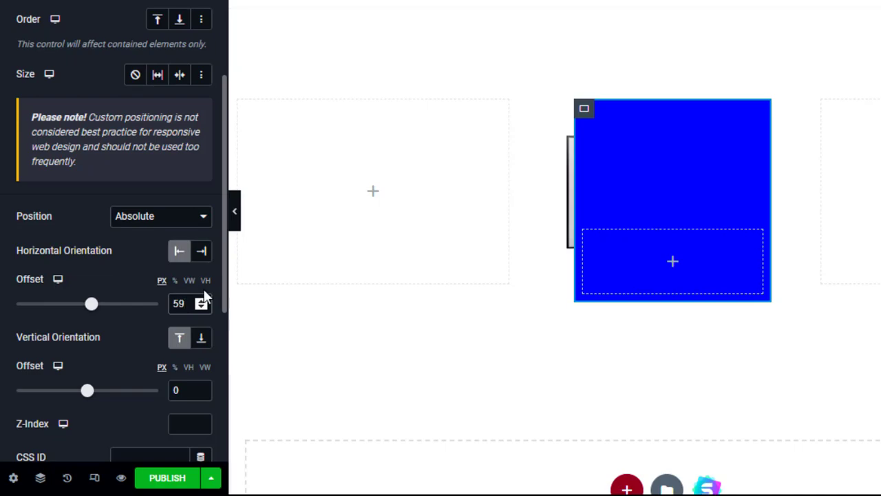
pyautogui.click(178, 391)
pyautogui.write('55')
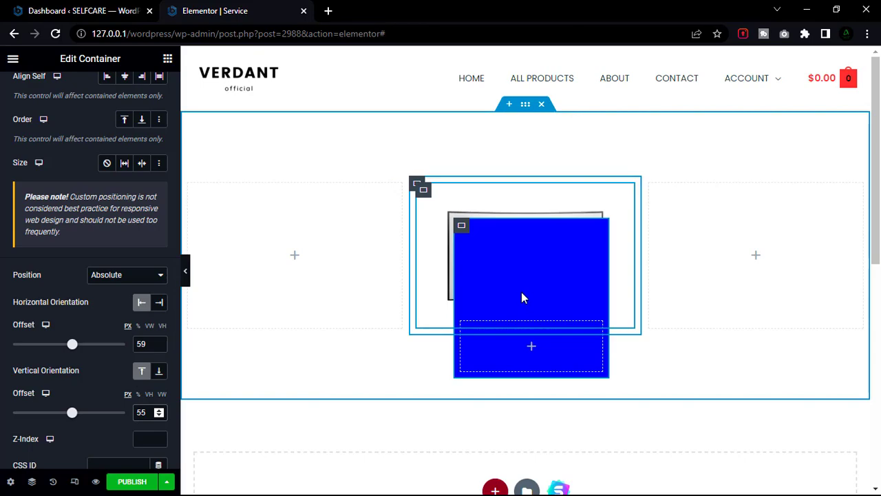
# Drop a Spacer into the blue container and preview the page with the editor panel hidden.
pyautogui.click(533, 350)
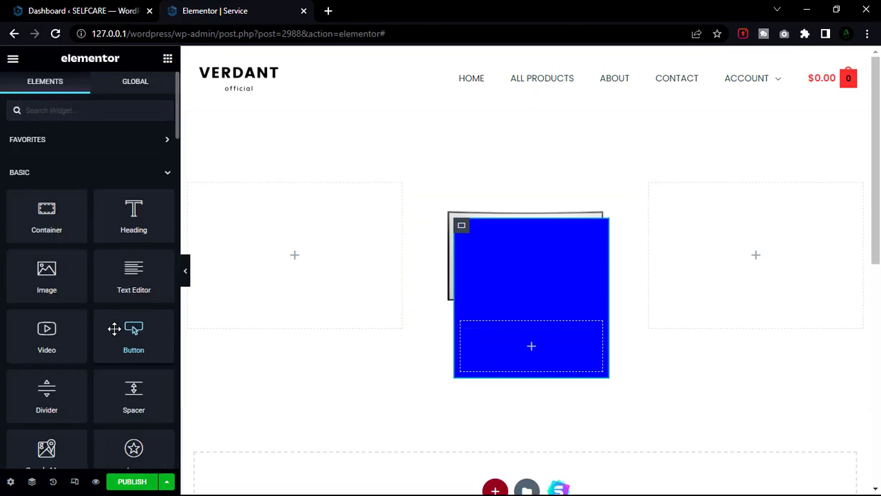
pyautogui.moveTo(133, 393); pyautogui.dragTo(522, 358)
pyautogui.click(142, 172)
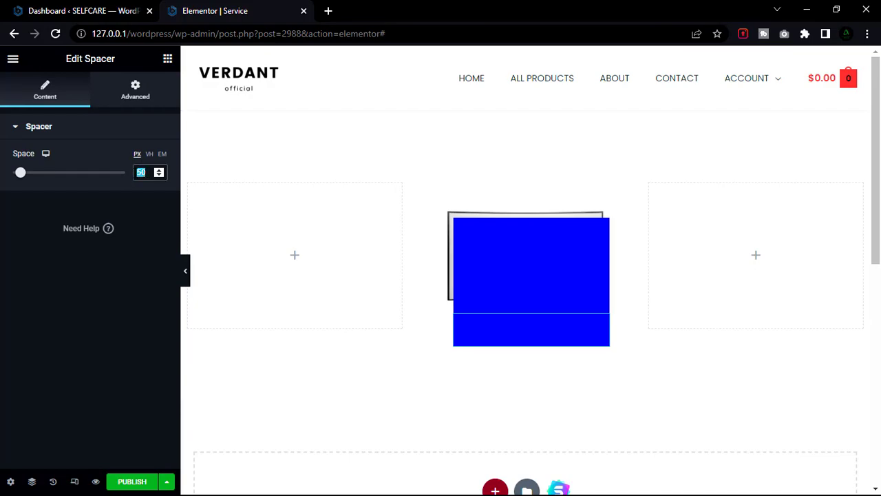
pyautogui.click(186, 272)
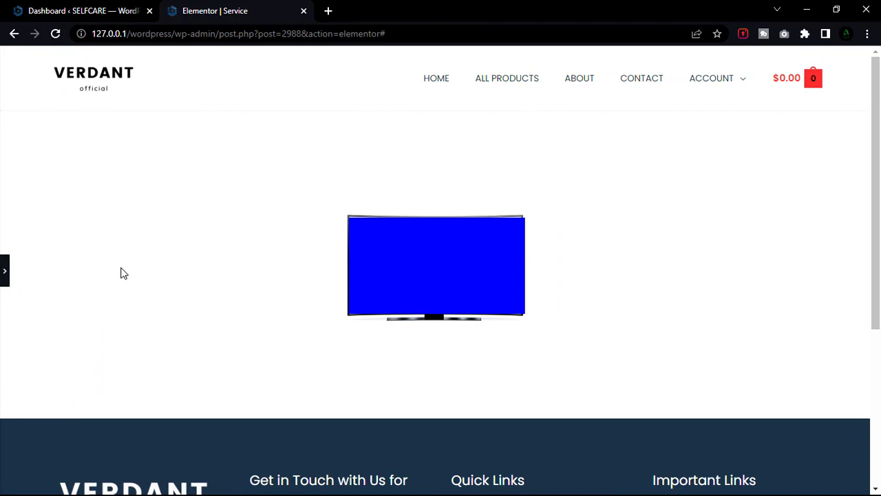
pyautogui.click(5, 274)
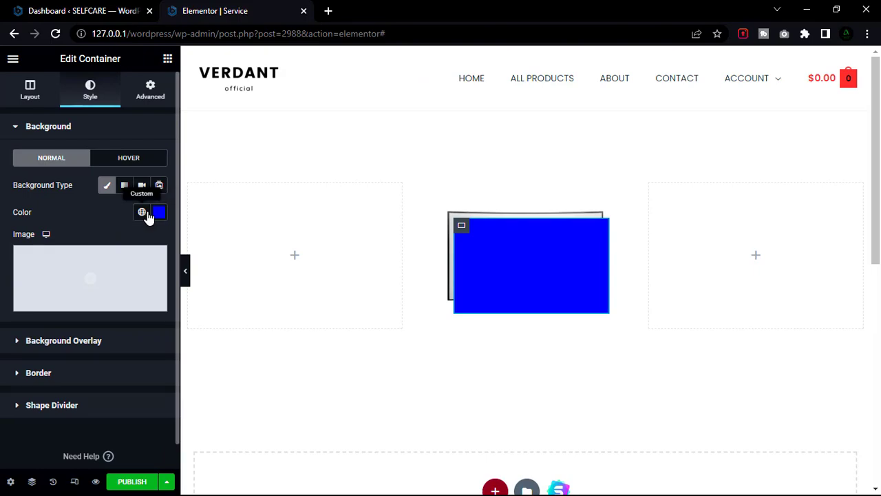
# Clear the blue background colour from the TV screen container.
pyautogui.click(160, 213)
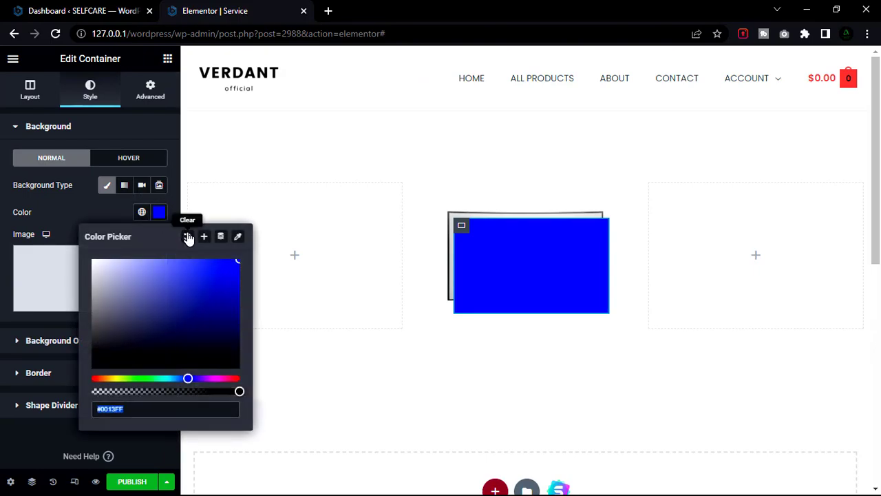
pyautogui.click(188, 237)
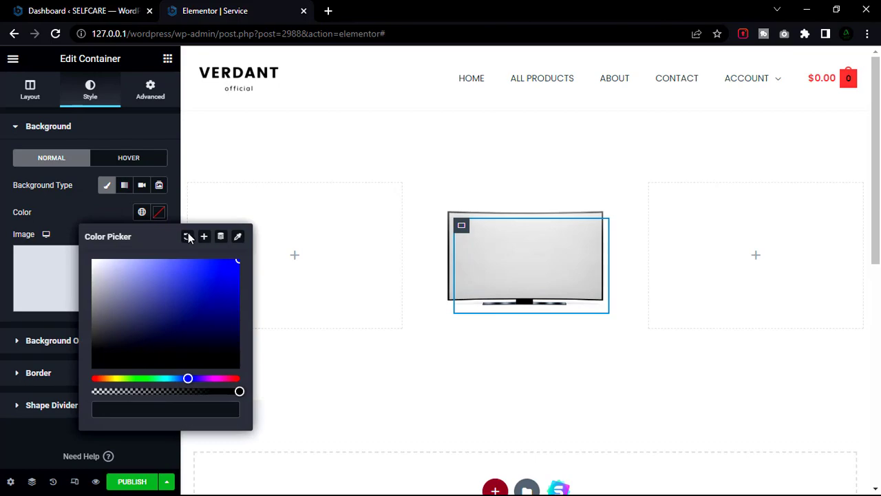
pyautogui.click(106, 206)
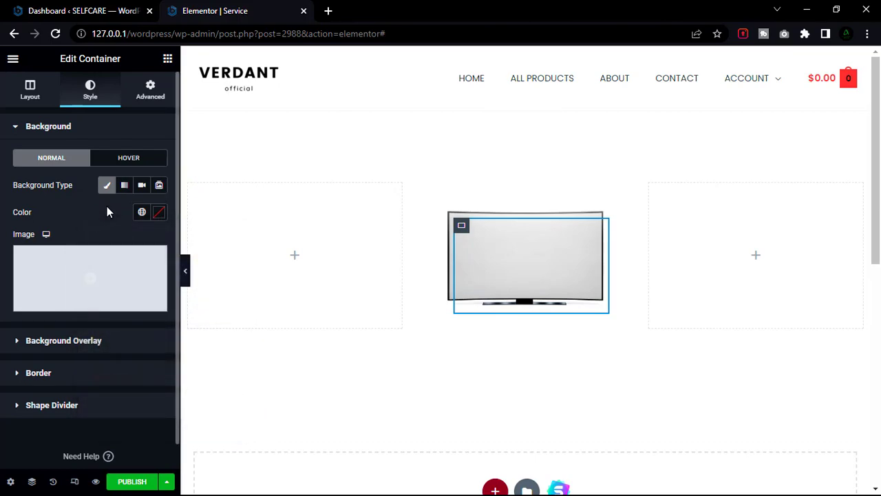
pyautogui.click(90, 280)
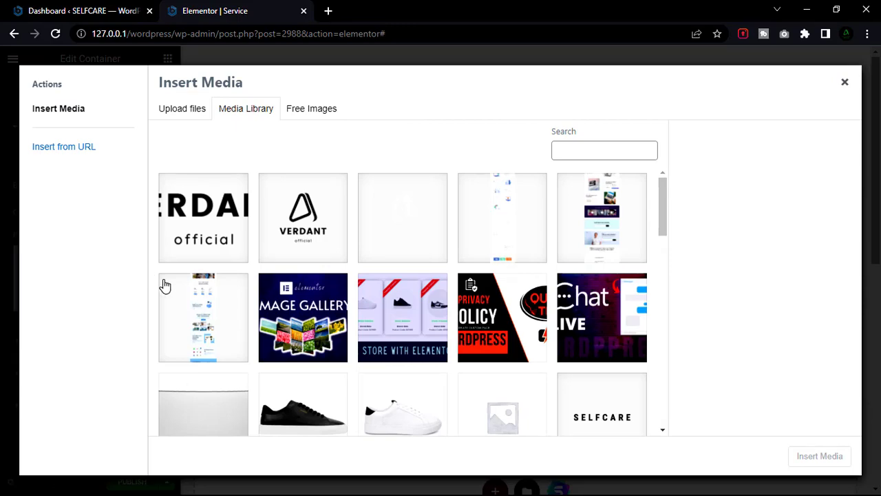
pyautogui.click(201, 312)
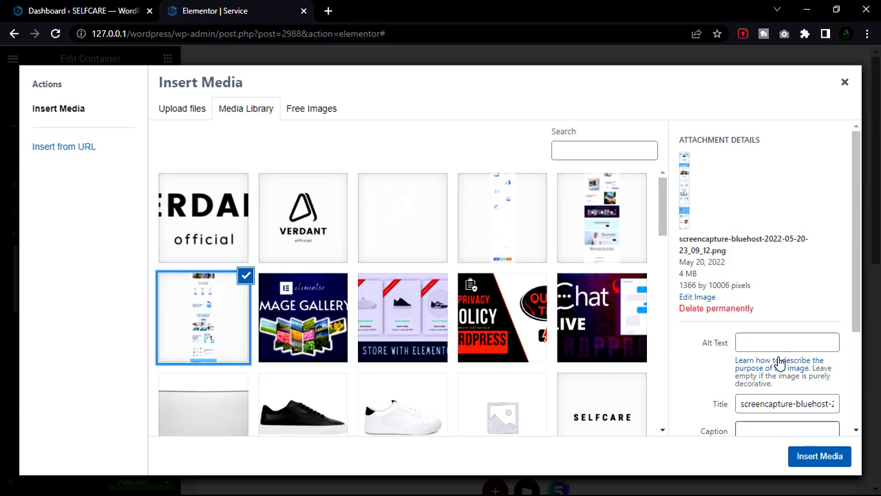
pyautogui.click(813, 456)
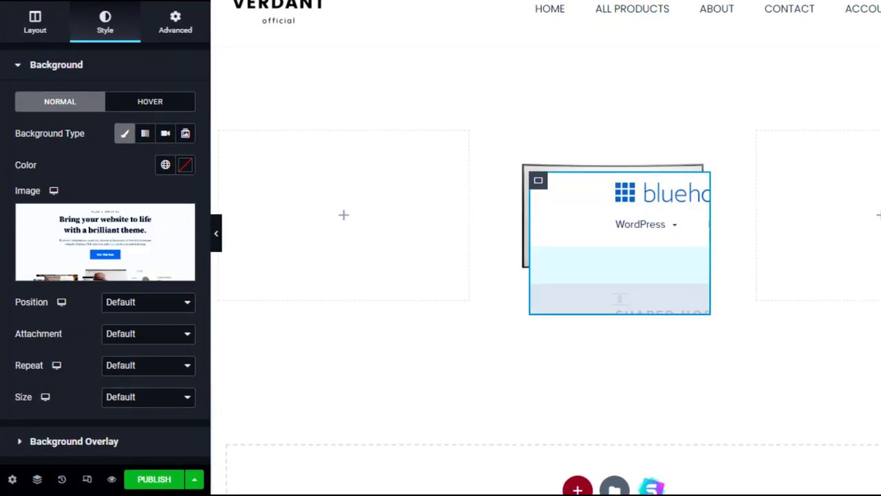
# Set the screenshot background to Top Center position, No-repeat and Cover size.
pyautogui.click(144, 314)
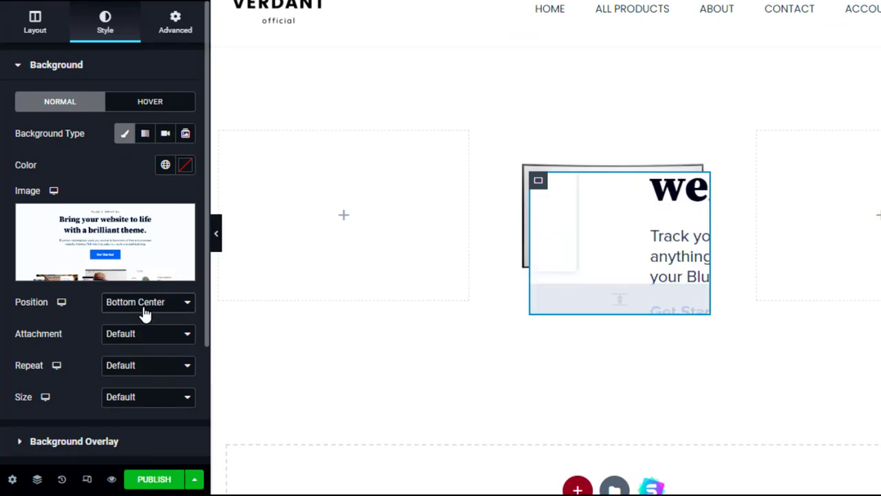
pyautogui.click(144, 309)
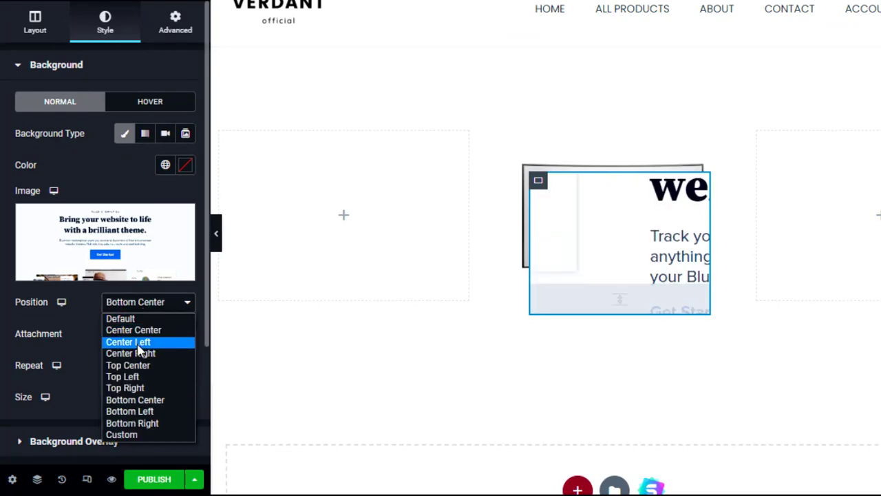
pyautogui.click(132, 369)
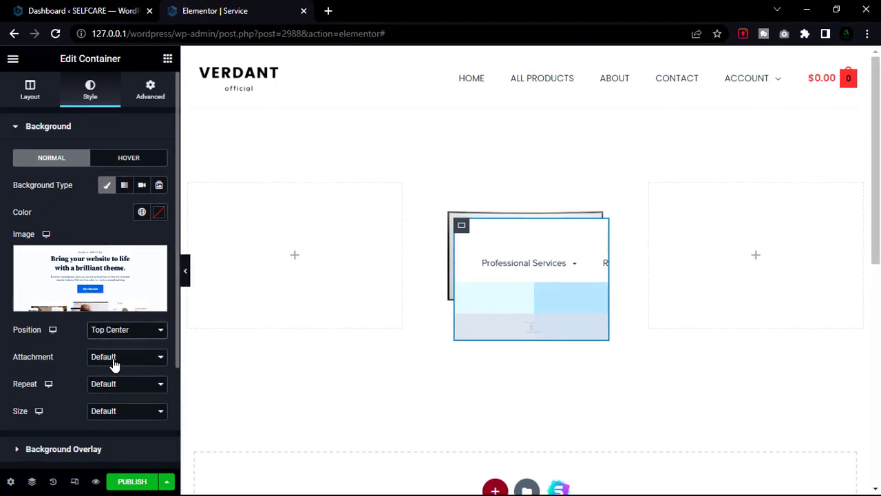
pyautogui.click(112, 387)
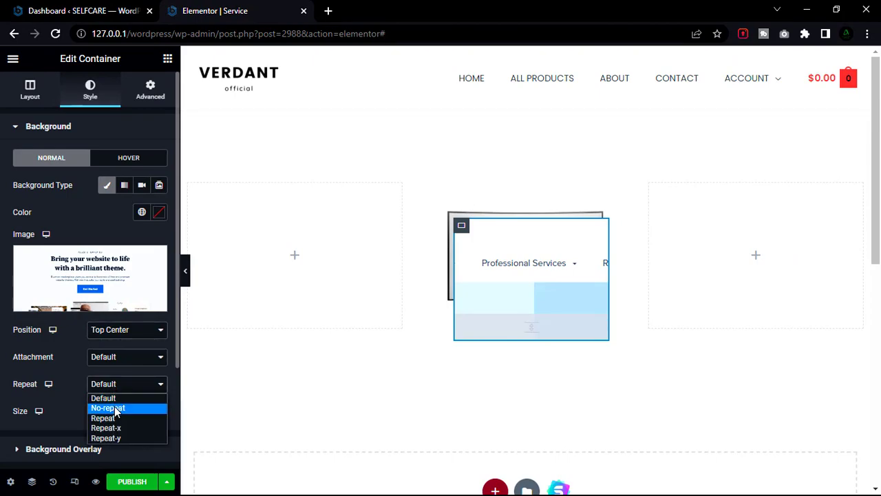
pyautogui.click(116, 410)
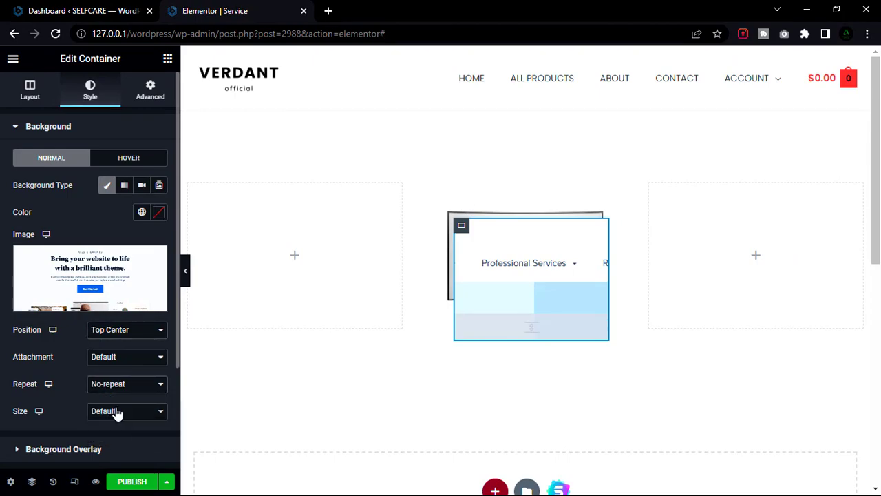
pyautogui.click(118, 412)
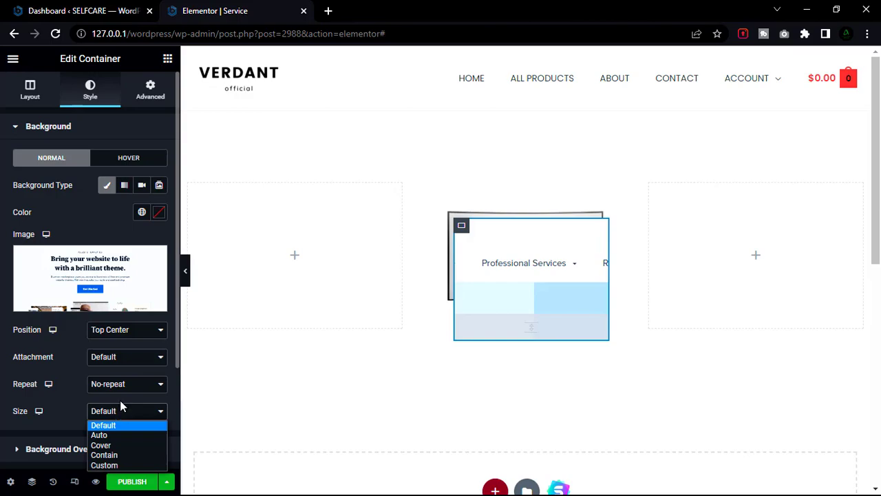
pyautogui.click(114, 446)
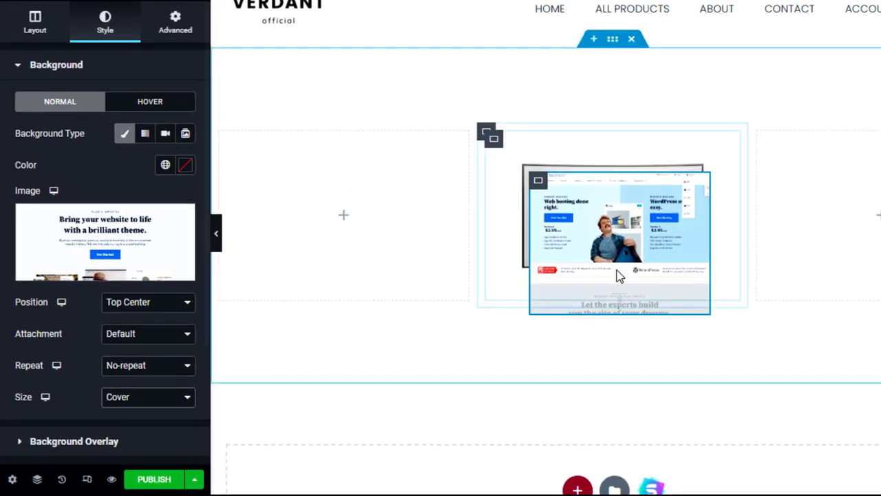
pyautogui.click(142, 103)
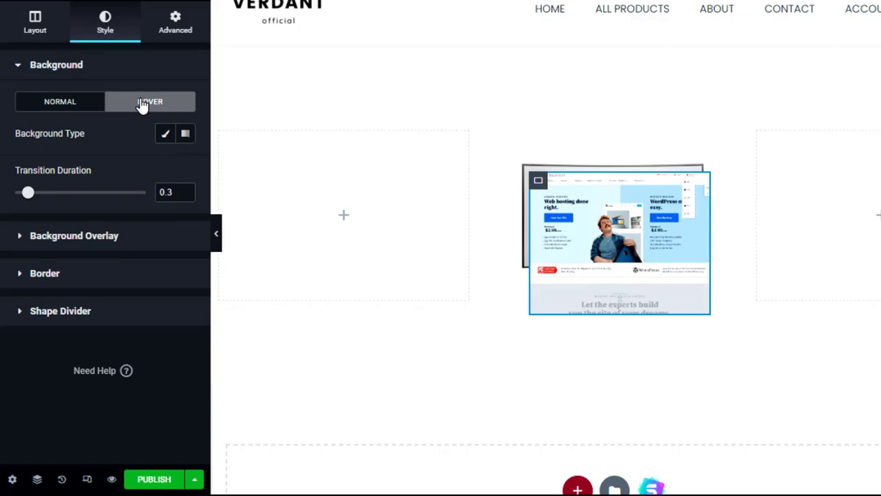
# Give the hover state a Classic background of the bluehost screenshot at Bottom Center, No-repeat.
pyautogui.click(165, 135)
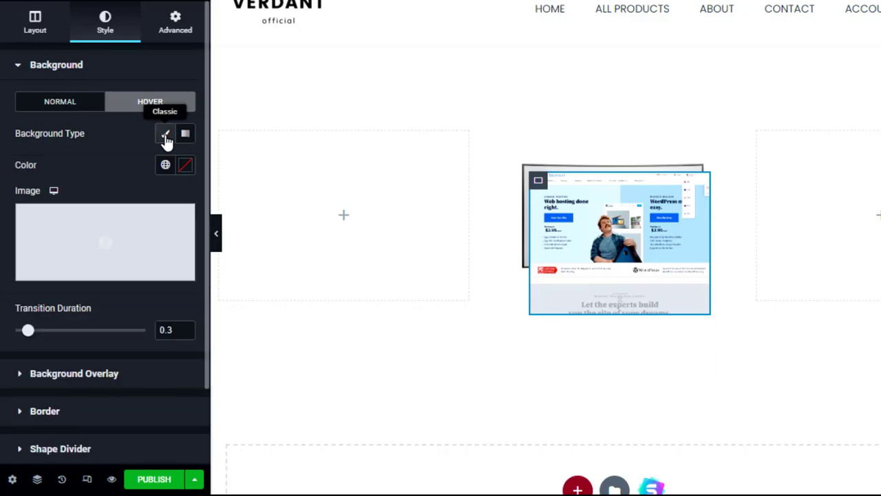
pyautogui.click(108, 245)
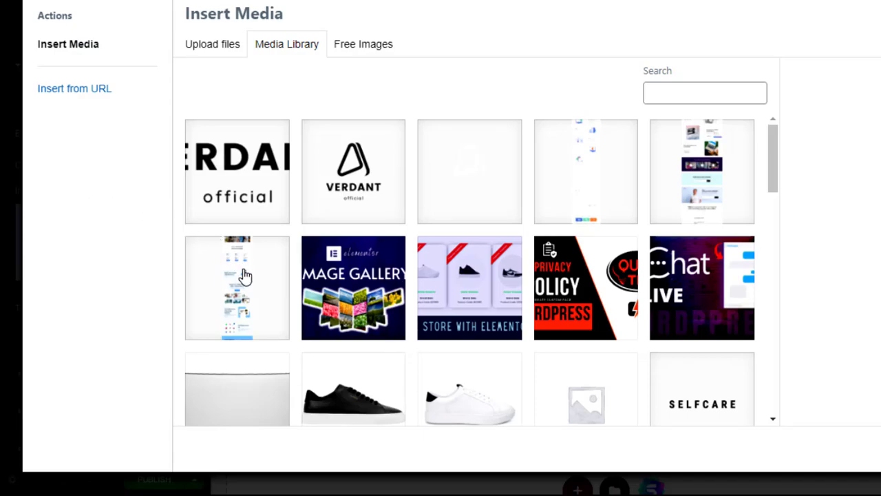
pyautogui.click(204, 258)
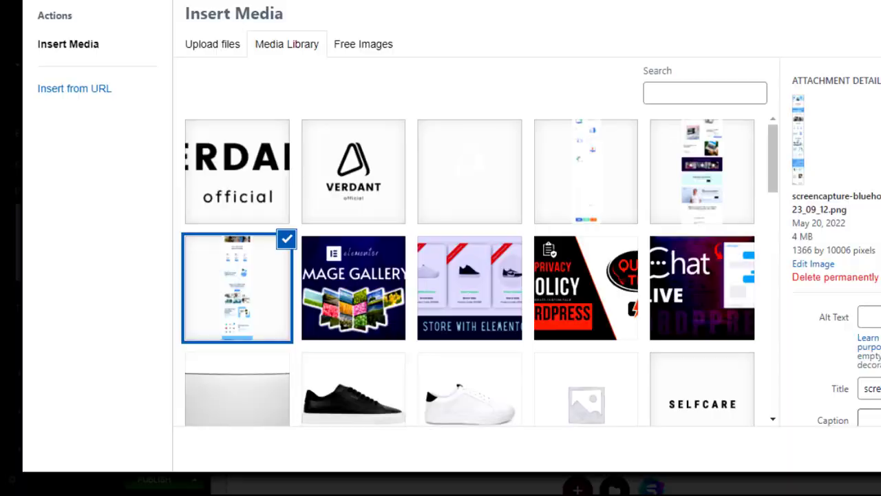
pyautogui.press('Return')
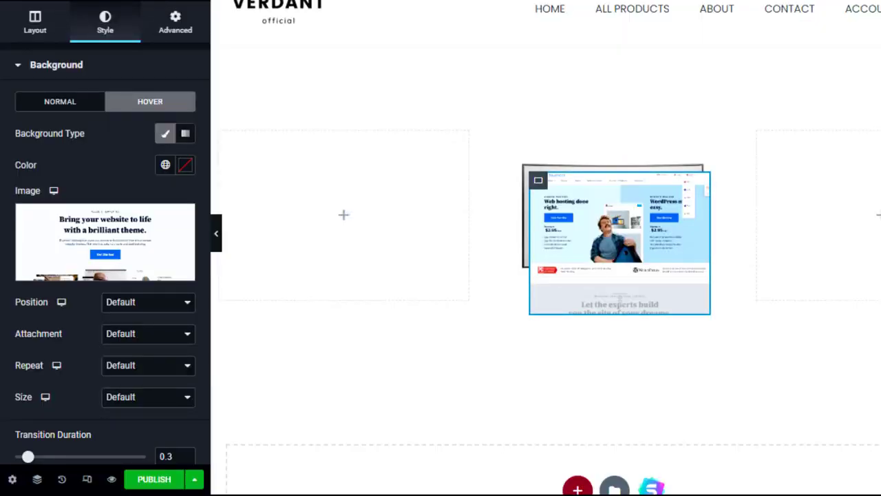
pyautogui.click(160, 305)
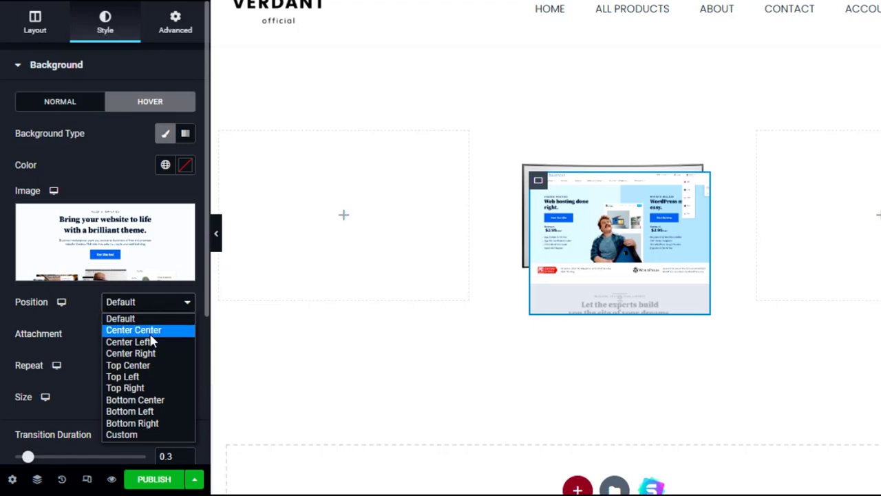
pyautogui.click(149, 401)
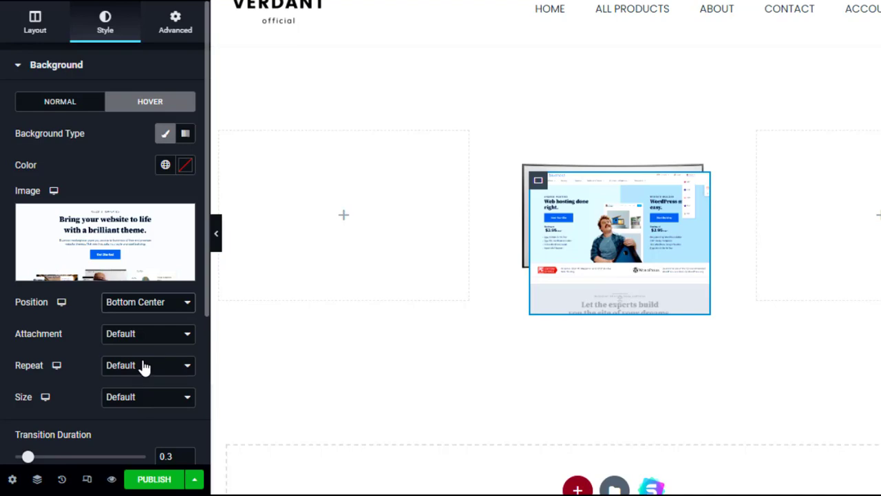
pyautogui.click(145, 367)
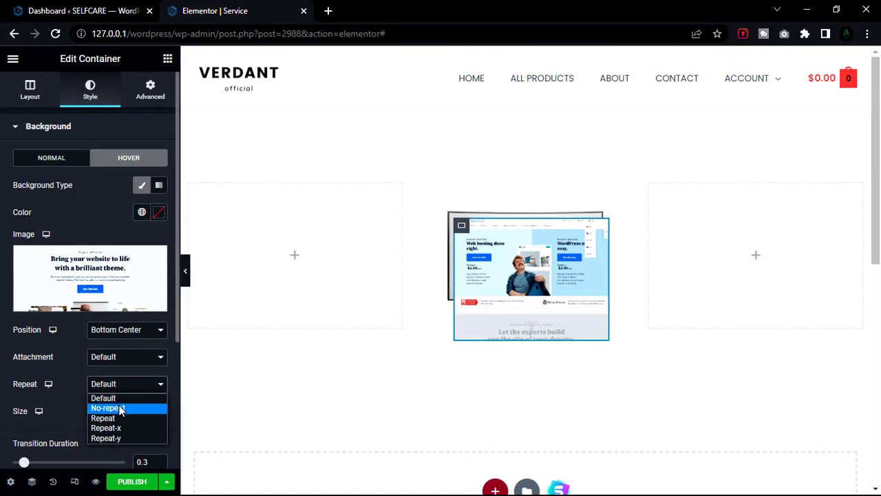
pyautogui.click(121, 408)
# Set the hover Transition Duration to 12 and preview the page with the panel hidden.
pyautogui.scroll(-1, 110, 434)
pyautogui.doubleClick(133, 403)
pyautogui.write('12')
pyautogui.scroll(-1, 104, 397)
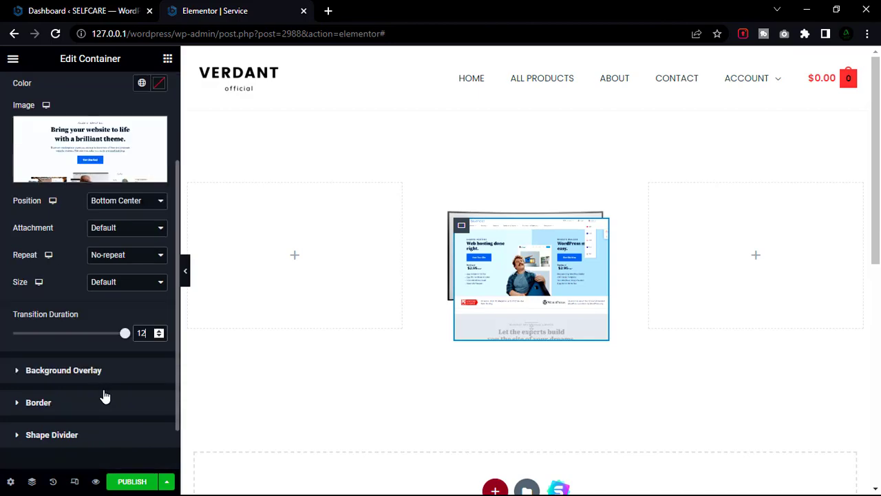
pyautogui.scroll(-1, 105, 397)
pyautogui.scroll(1, 105, 397)
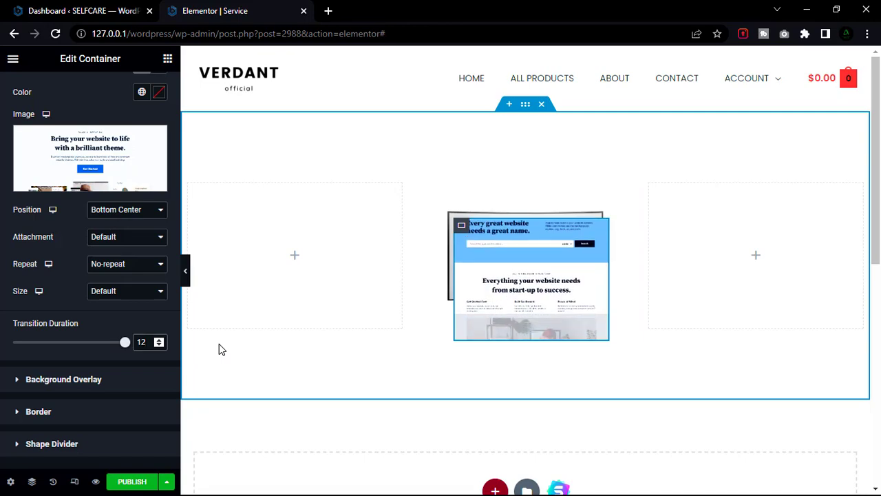
pyautogui.scroll(2, 150, 305)
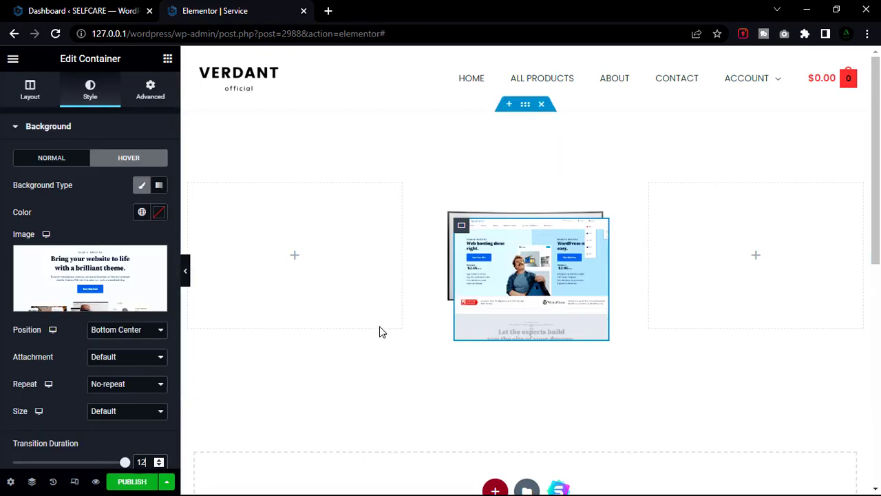
pyautogui.click(187, 272)
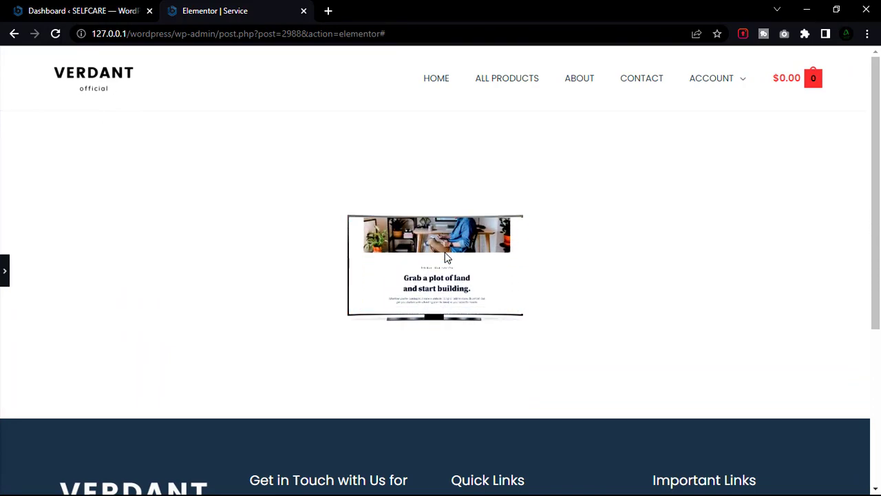
pyautogui.click(7, 274)
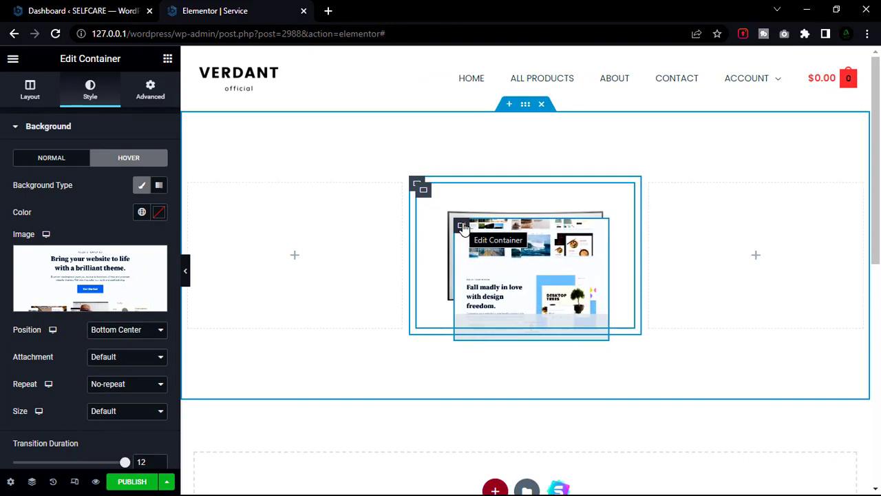
pyautogui.rightClick(418, 184)
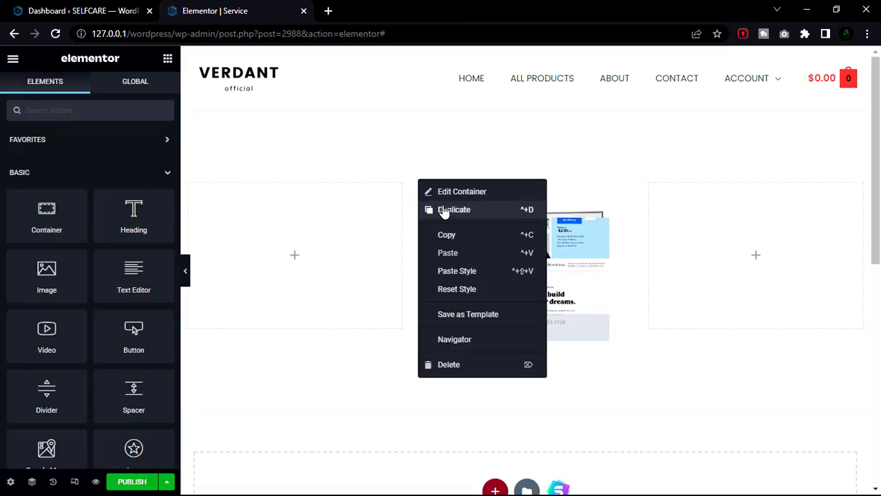
# Duplicate the TV mockup container and delete the empty container on the right.
pyautogui.click(444, 211)
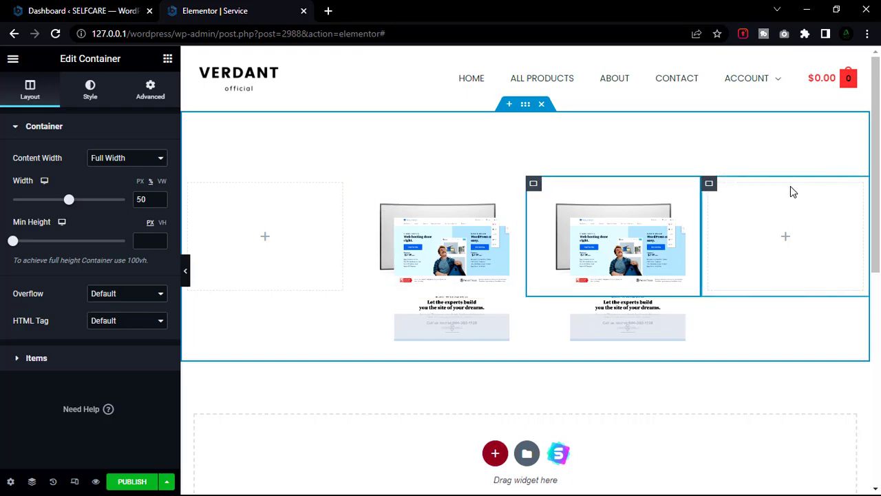
pyautogui.rightClick(710, 190)
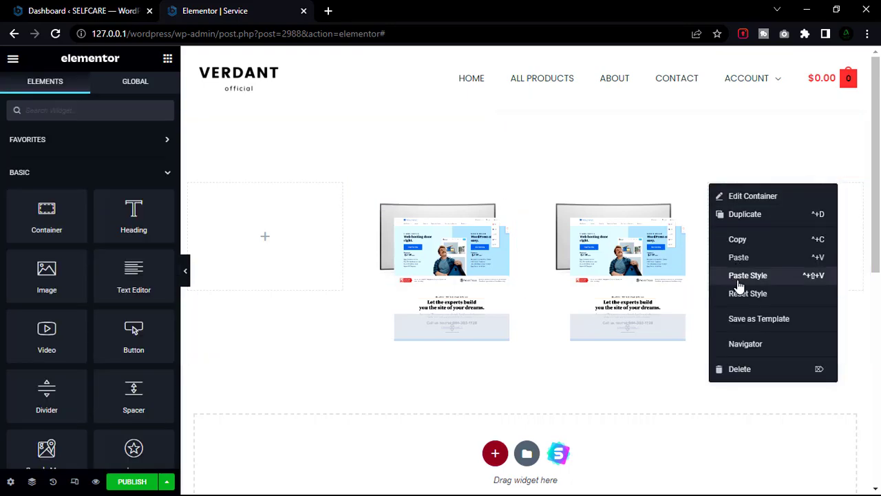
pyautogui.click(743, 369)
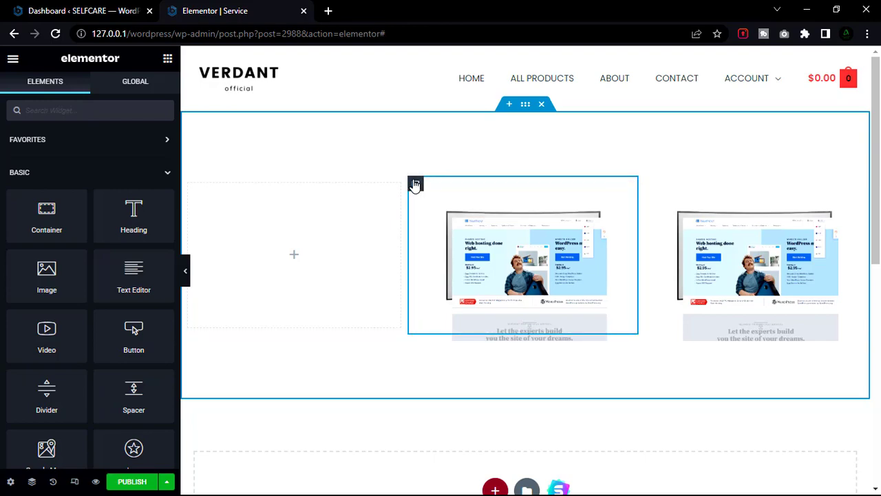
# Duplicate the TV mockup again, delete the empty first container, and preview the three TVs.
pyautogui.rightClick(416, 184)
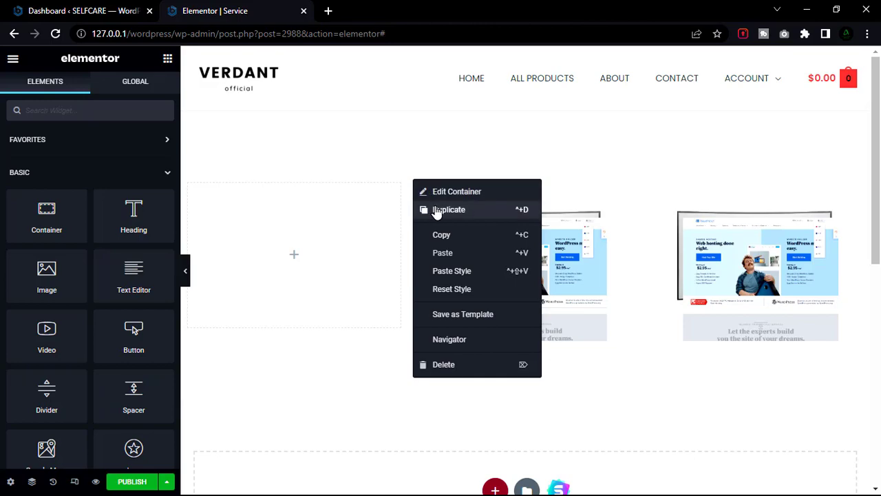
pyautogui.click(437, 210)
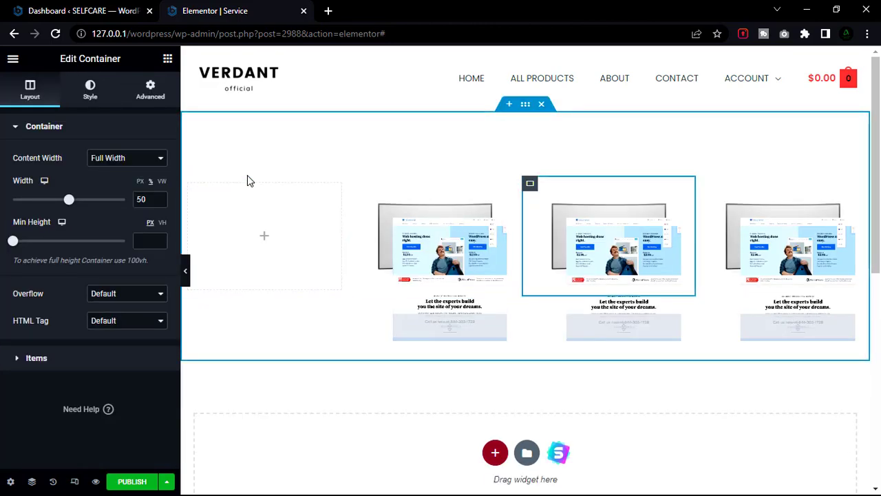
pyautogui.rightClick(191, 186)
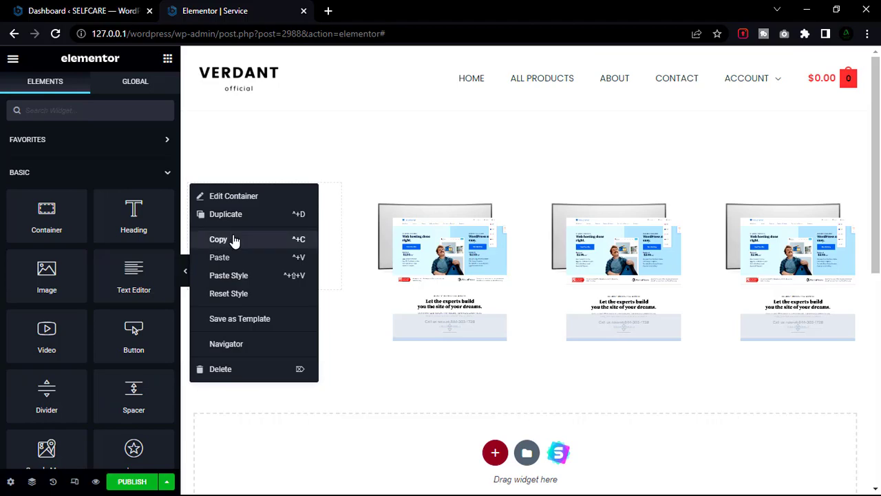
pyautogui.click(236, 369)
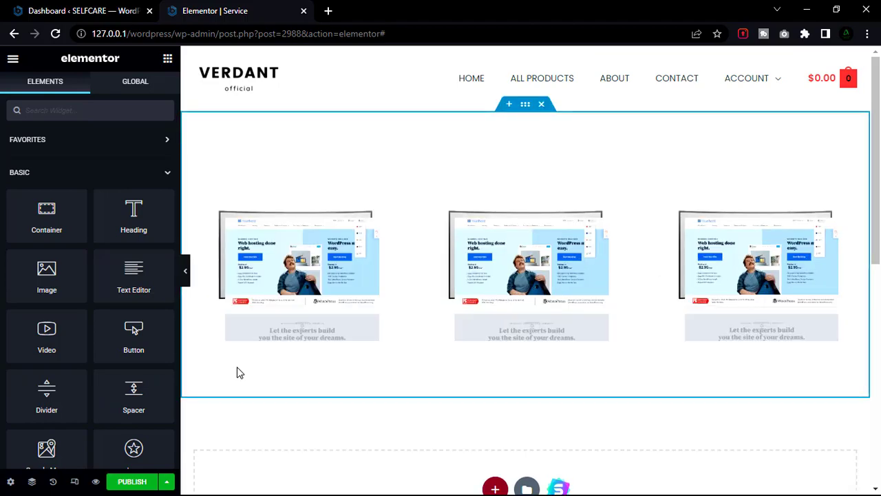
pyautogui.click(186, 277)
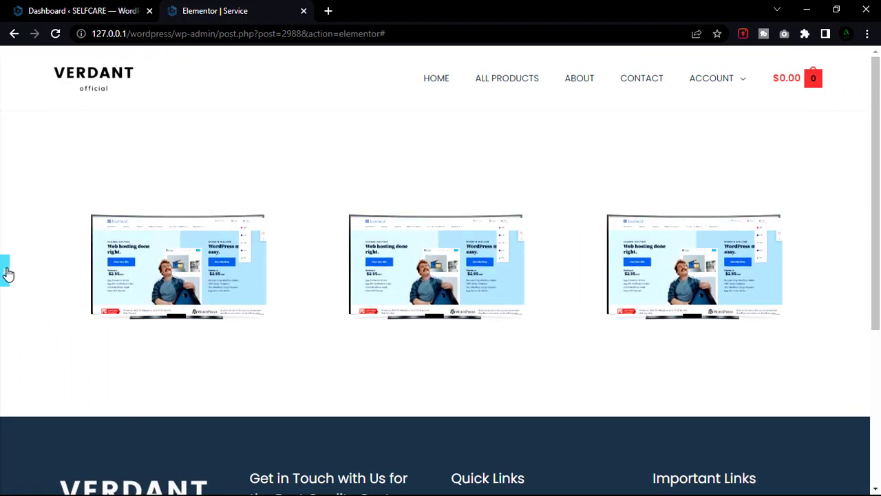
# Set the first TV screen's normal background to the GoDaddy website screenshot.
pyautogui.click(7, 274)
pyautogui.click(234, 228)
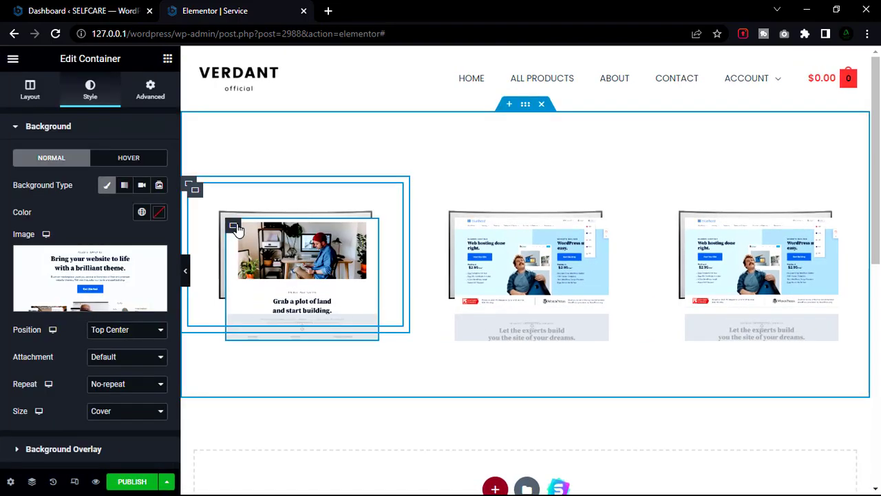
pyautogui.moveTo(141, 273)
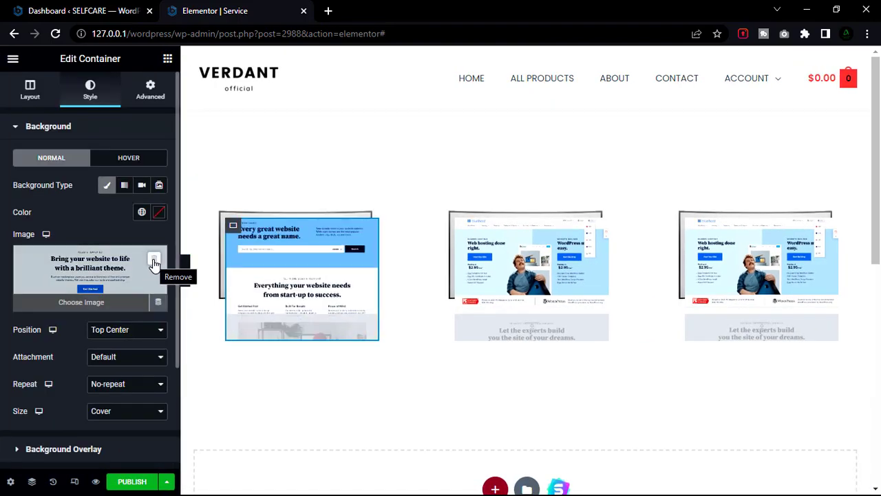
pyautogui.click(126, 274)
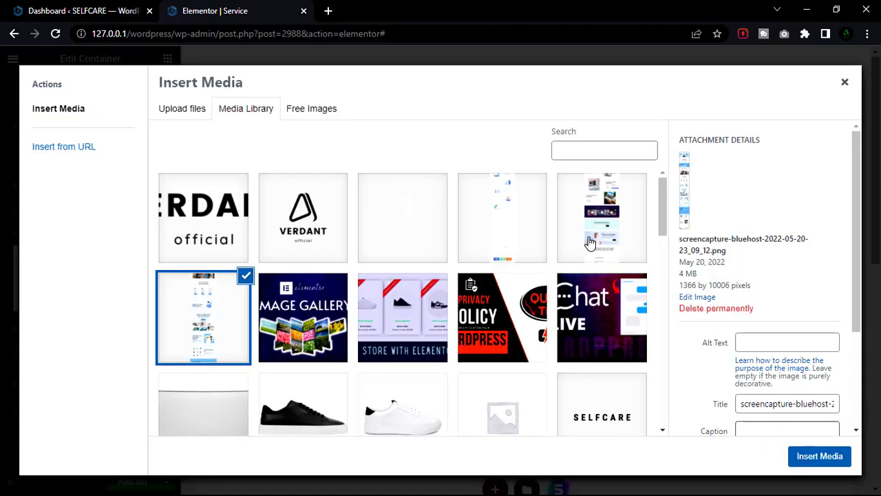
pyautogui.click(592, 242)
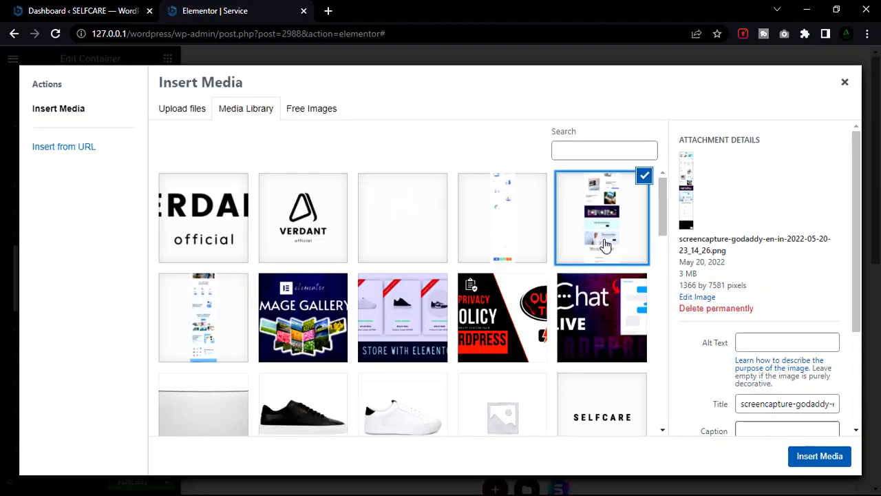
pyautogui.click(819, 456)
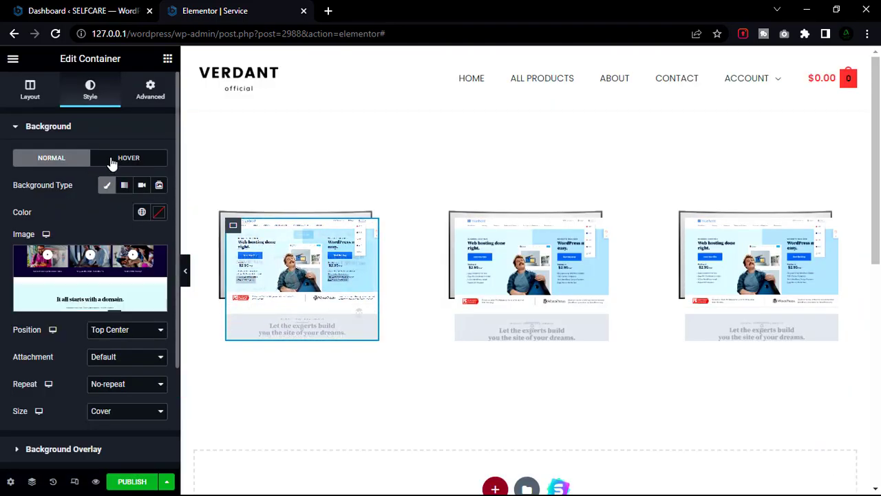
# Set the first TV's hover background to the same GoDaddy screenshot.
pyautogui.click(113, 162)
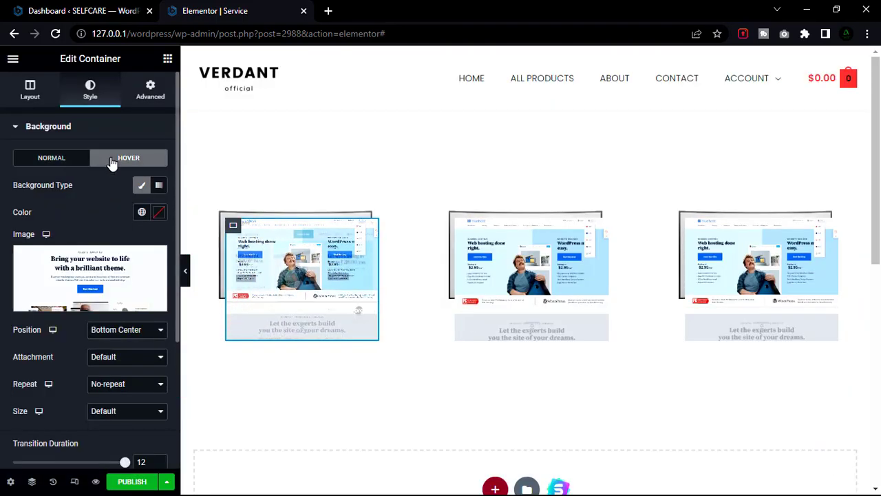
pyautogui.click(96, 289)
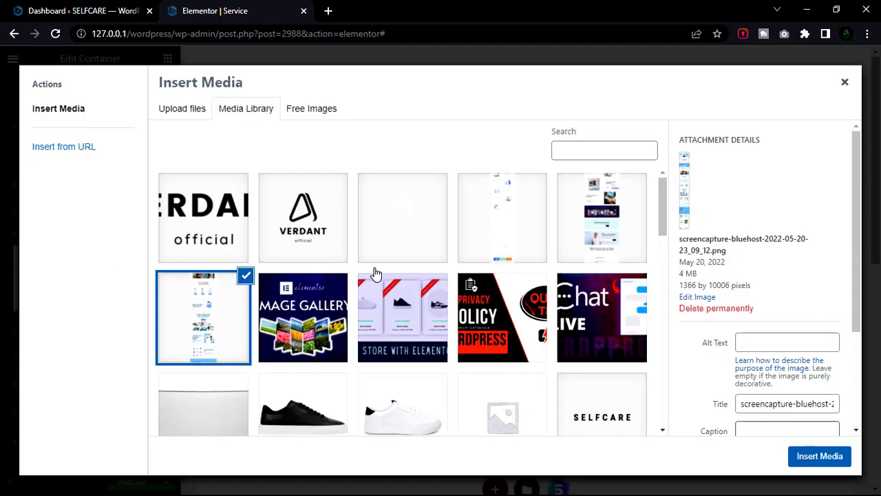
pyautogui.click(607, 235)
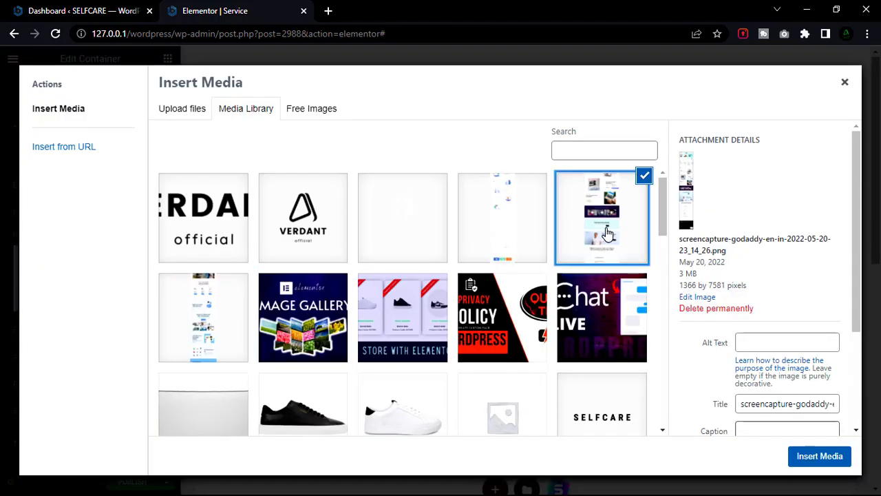
pyautogui.click(820, 457)
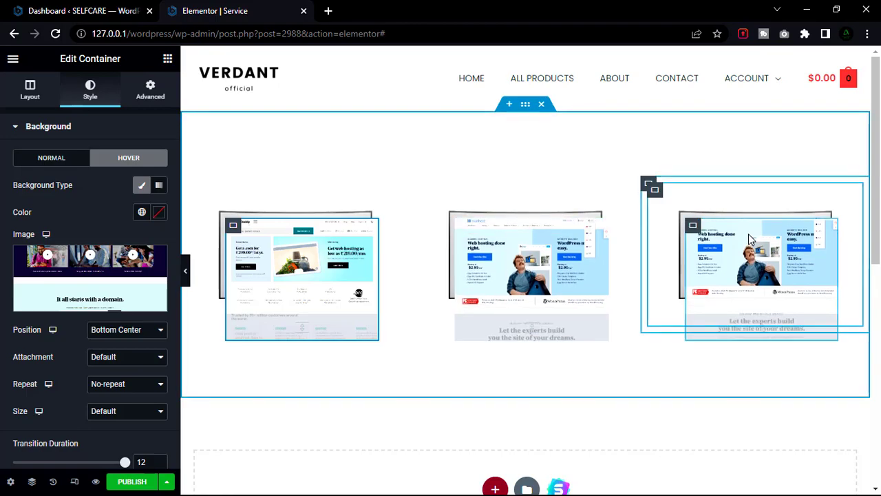
# Replace the third TV screen's normal background image with namecheap.png.
pyautogui.click(693, 228)
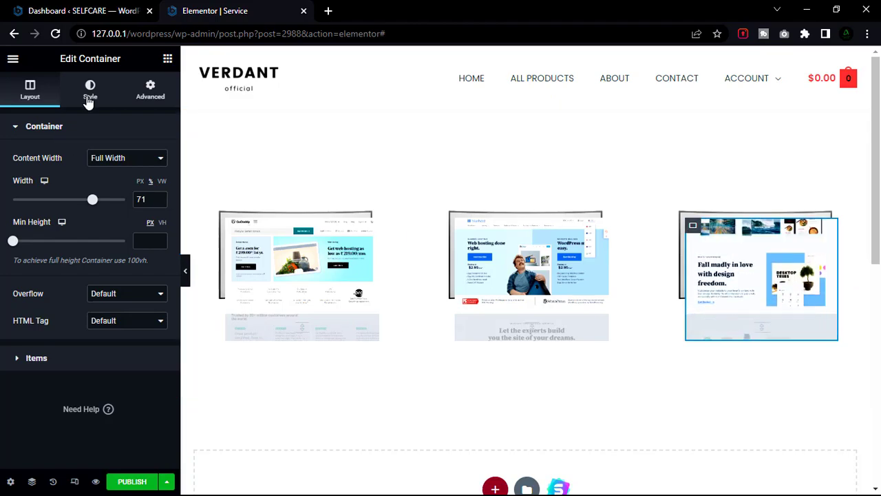
pyautogui.click(90, 96)
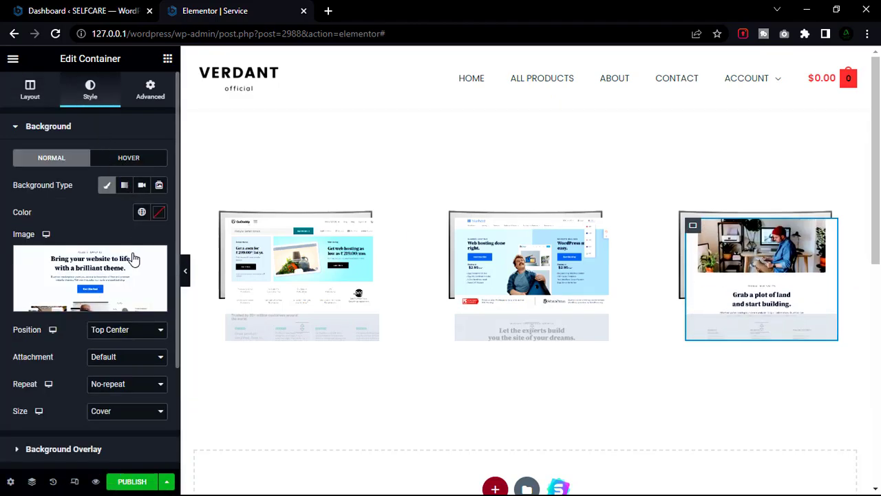
pyautogui.click(155, 262)
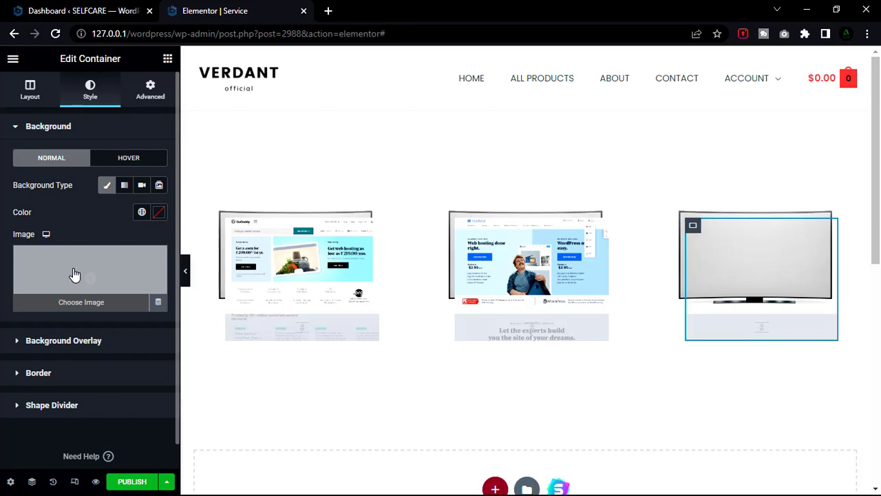
pyautogui.click(73, 273)
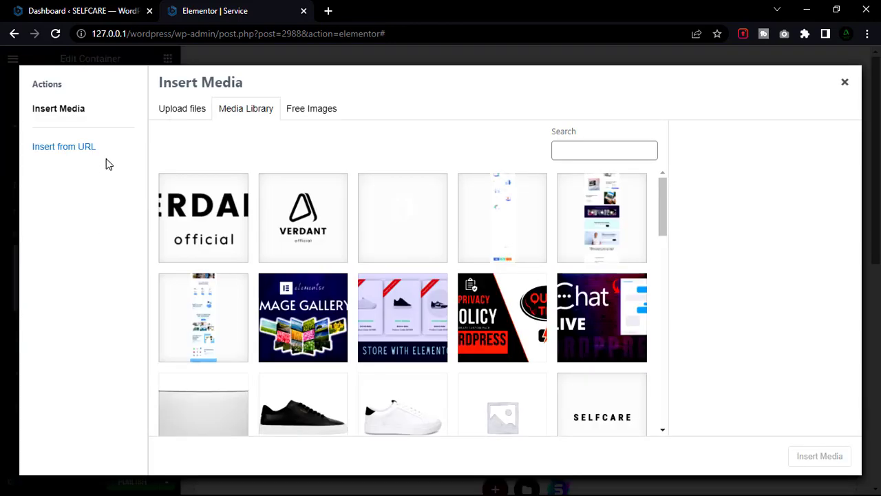
pyautogui.click(526, 211)
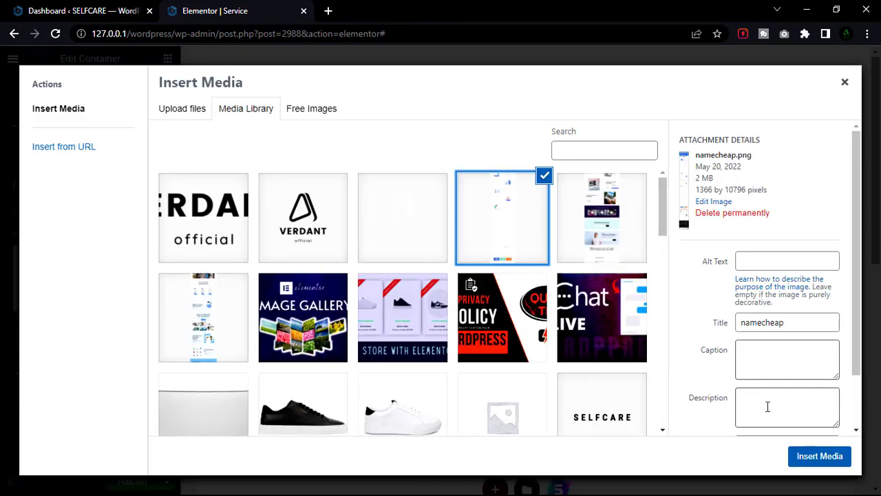
pyautogui.click(820, 456)
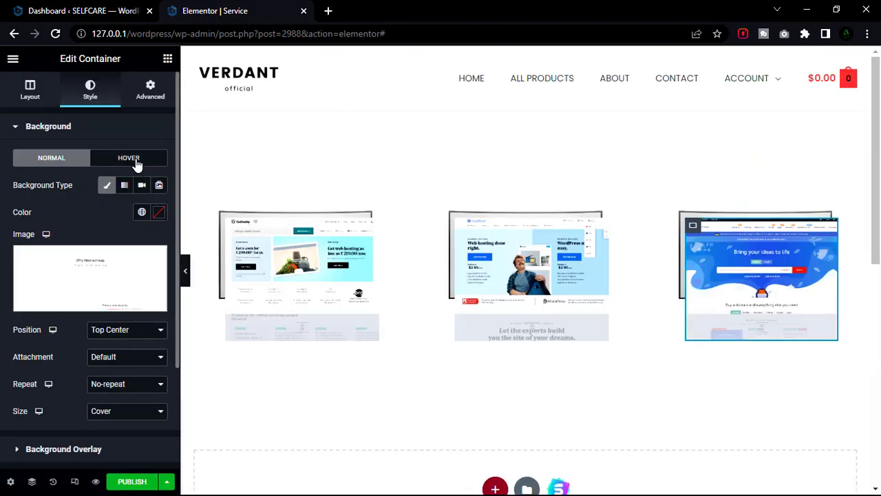
# Set the third TV's hover background to namecheap.png and preview the page.
pyautogui.click(136, 160)
pyautogui.moveTo(150, 271)
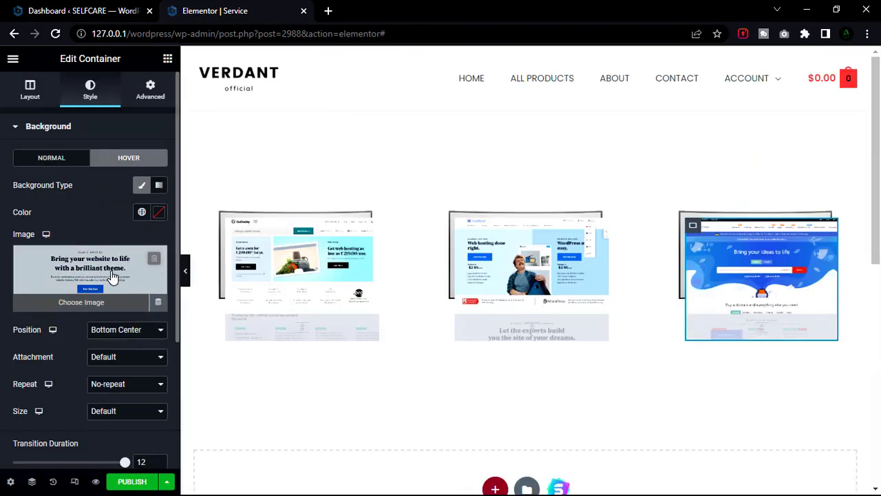
pyautogui.click(113, 276)
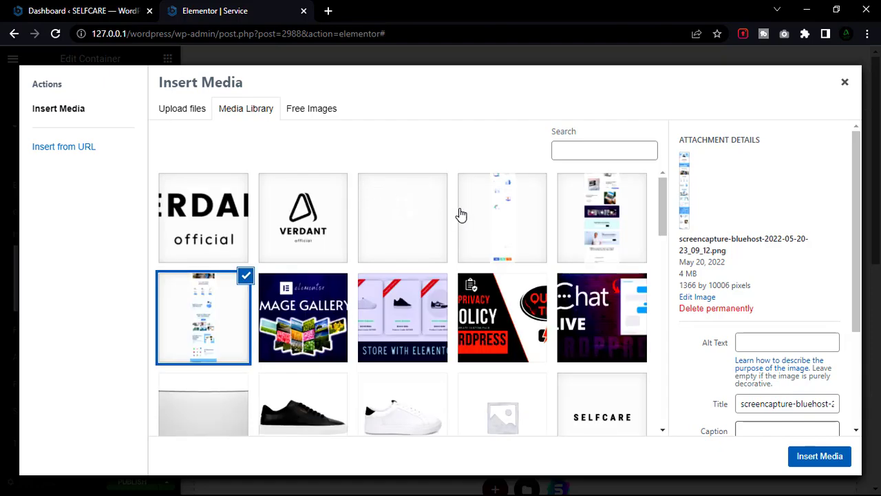
pyautogui.click(500, 219)
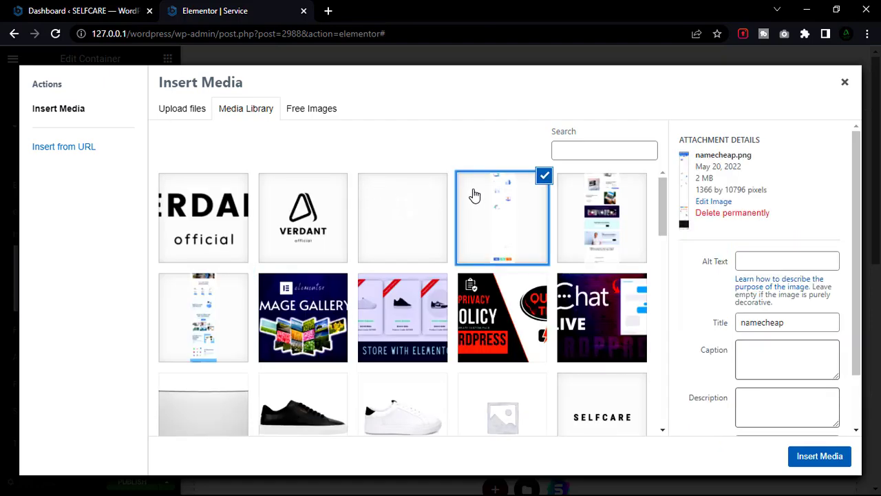
pyautogui.click(814, 457)
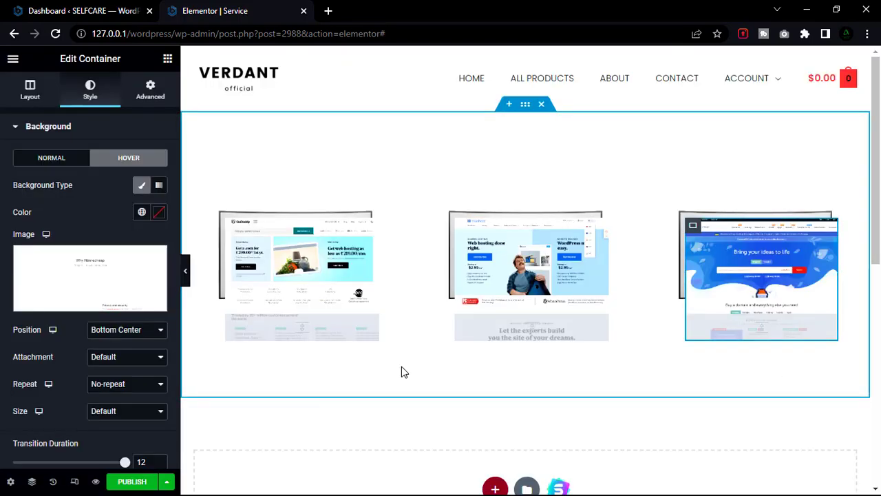
pyautogui.click(185, 283)
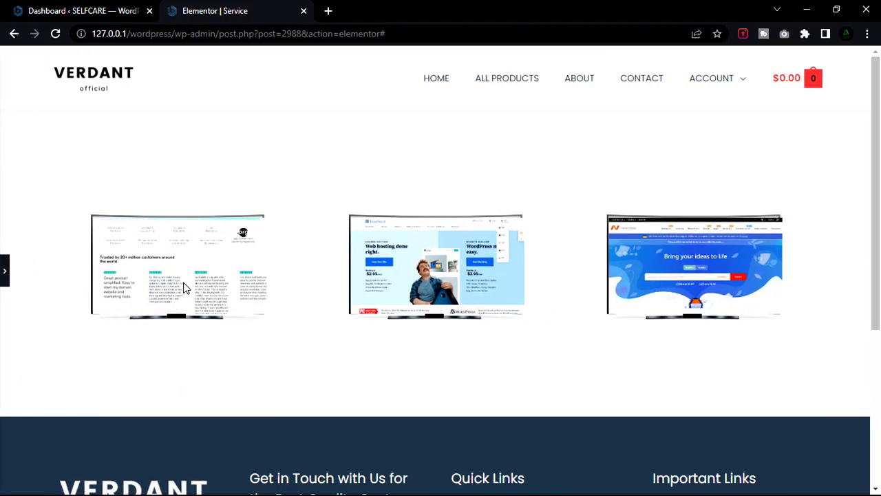